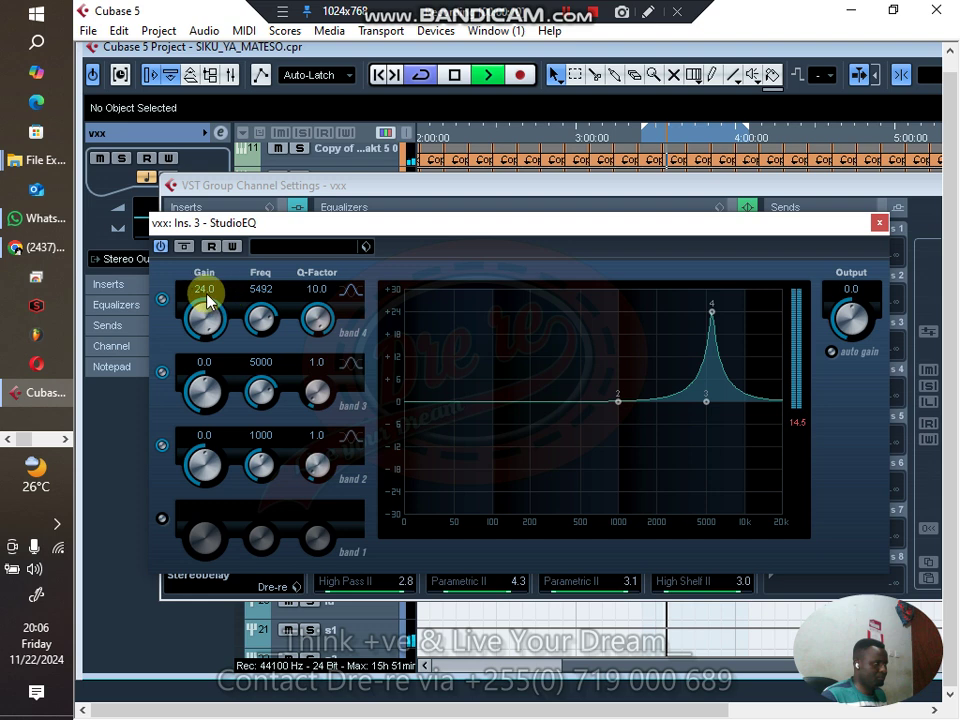
Set StudioEQ band 4's gain to -9 dB and widen its Q-Factor to about 4.3
type("-9")
key("Return")
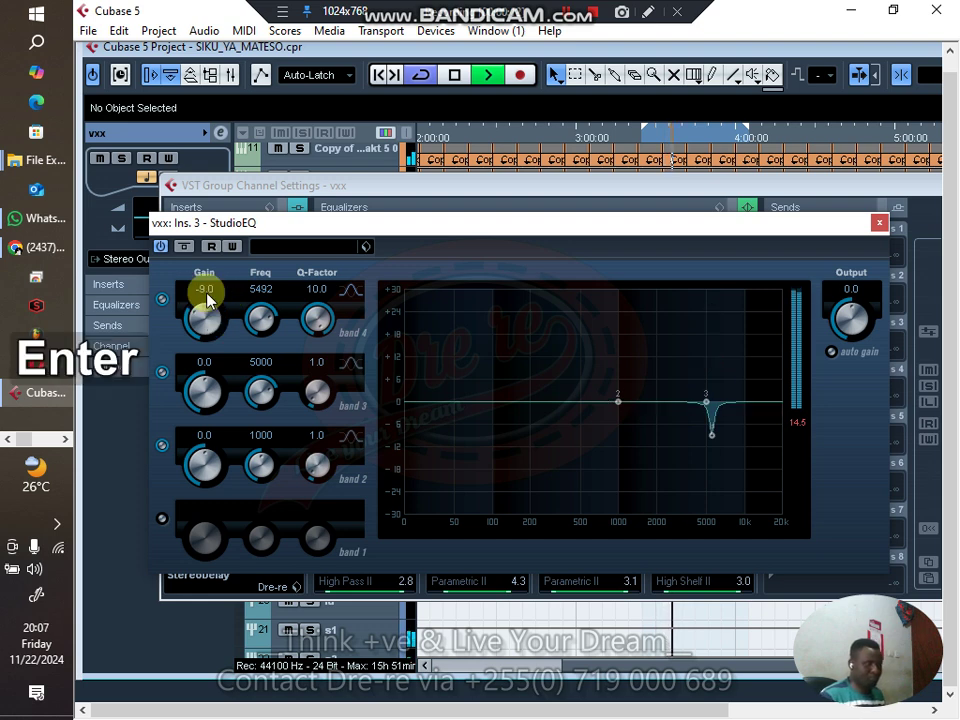
scroll(315, 320, "down", 3)
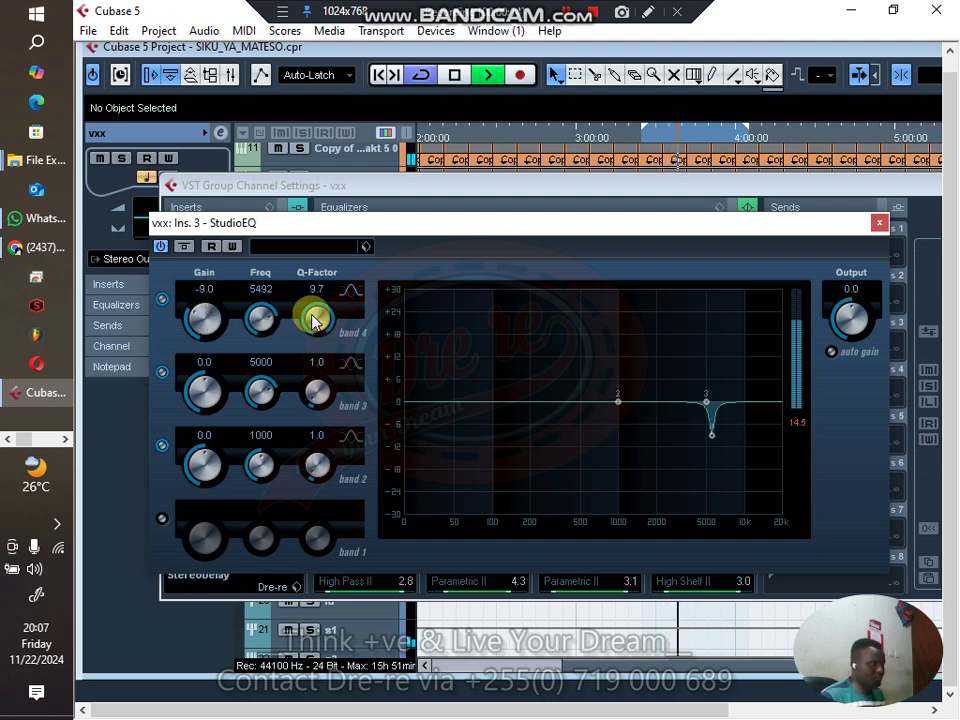
left_click_drag(310, 345, 313, 396)
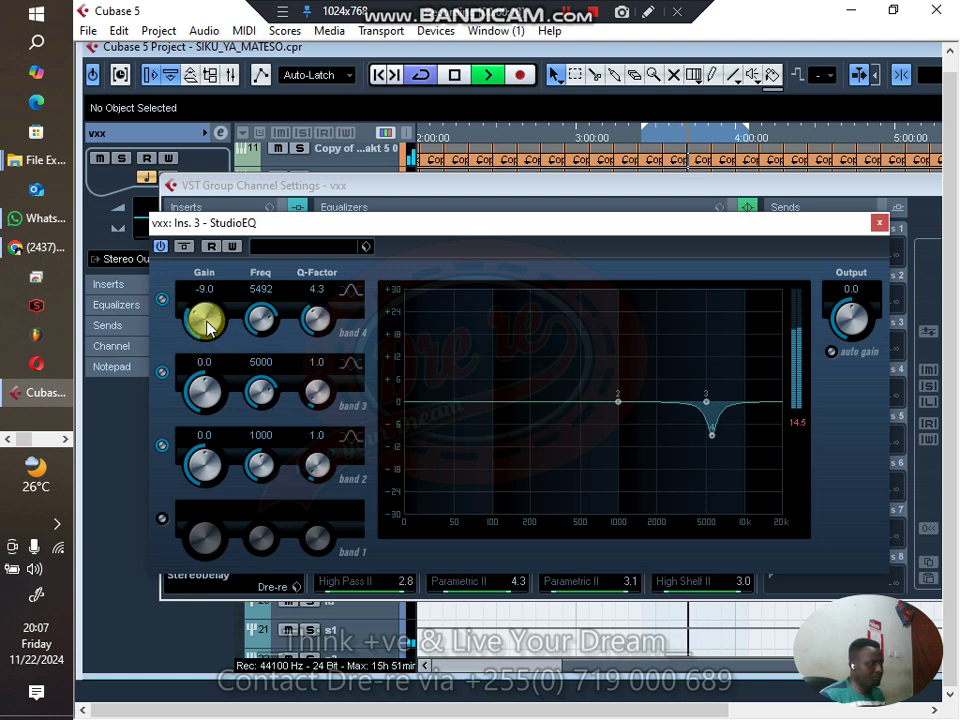
Fine-tune band 4 against the looped playback to about -7.3 dB gain, 5820 Hz and a Q-Factor of 3.5
scroll(204, 318, "up", 3)
key("space")
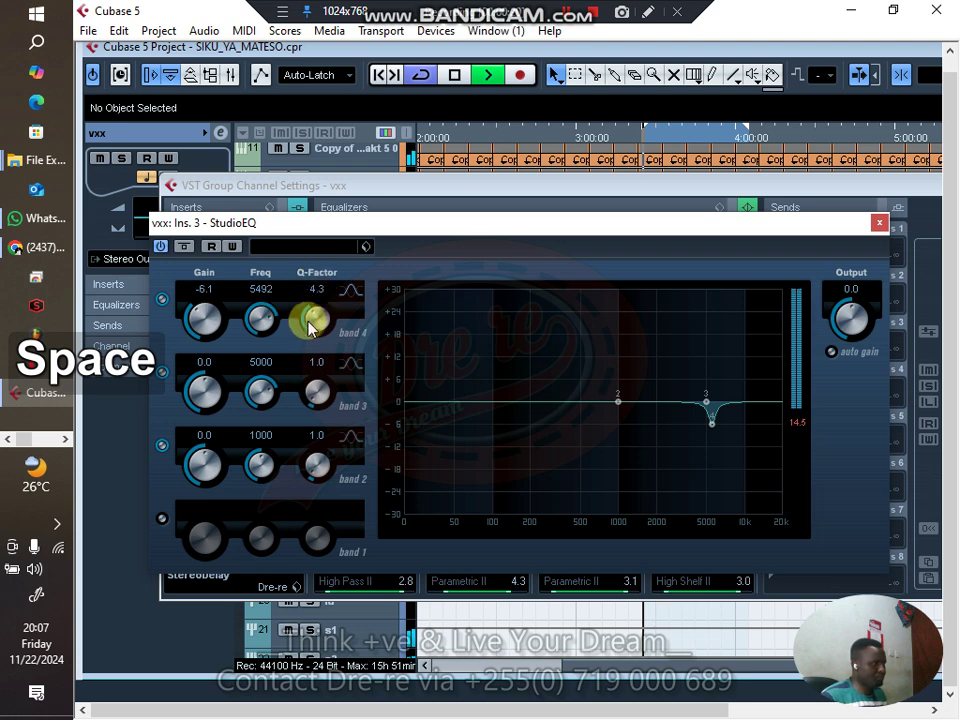
left_click_drag(309, 322, 313, 340)
scroll(205, 320, "down", 3)
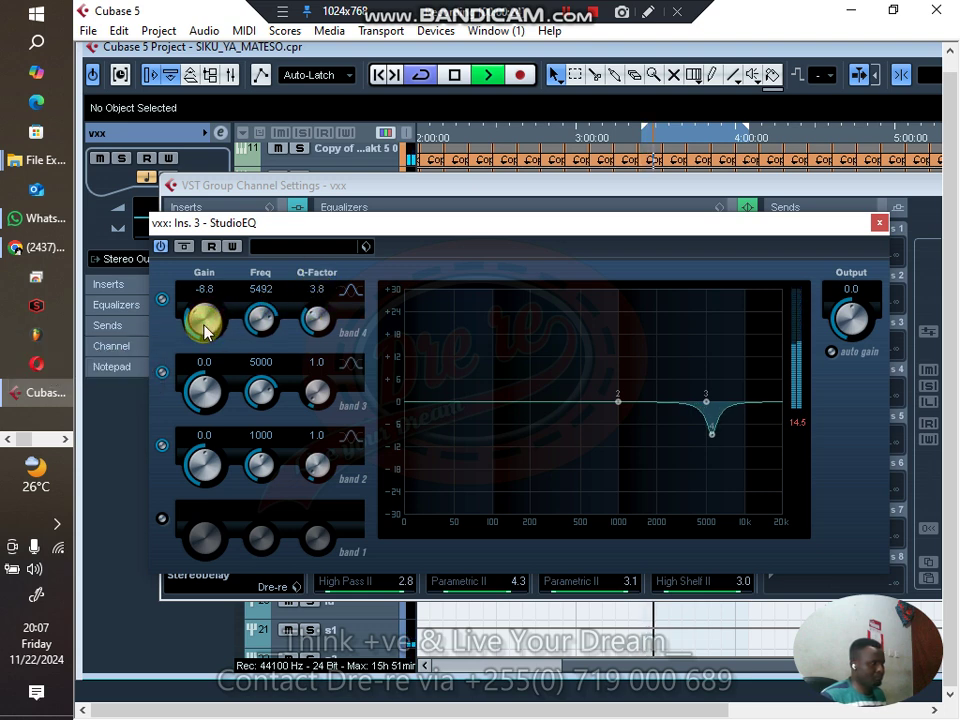
scroll(318, 318, "up", 3)
scroll(318, 318, "down", 4)
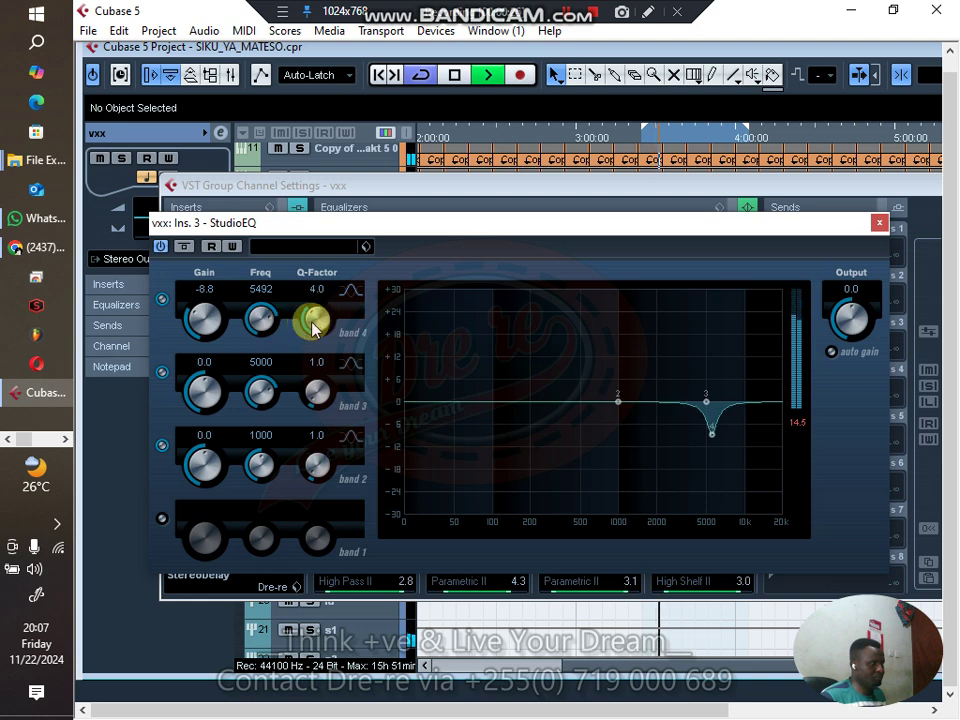
scroll(204, 318, "up", 3)
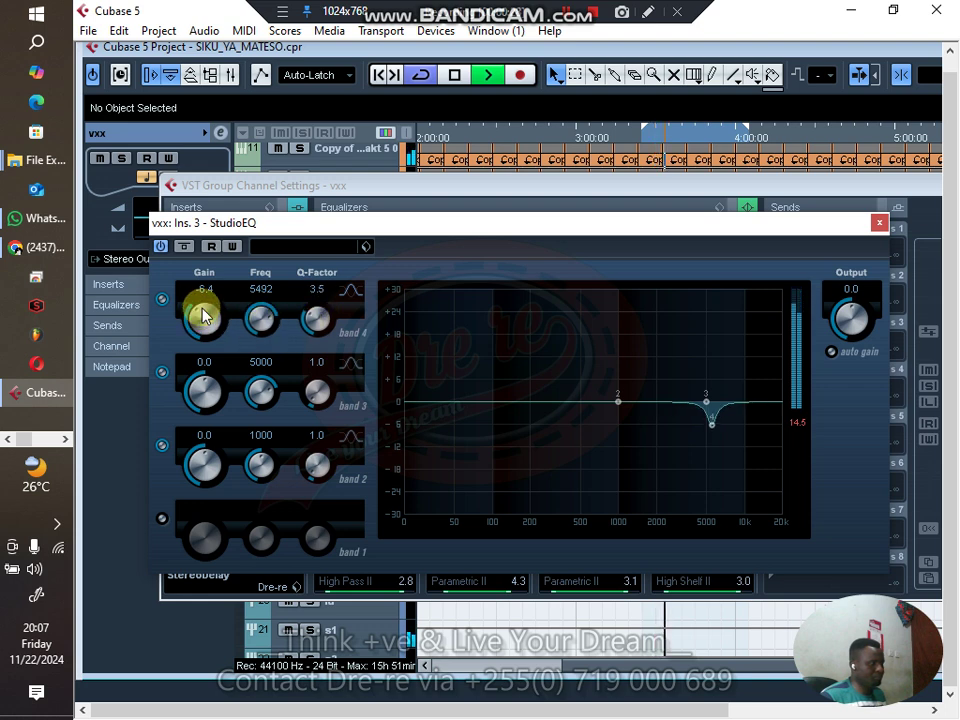
scroll(204, 316, "down", 1)
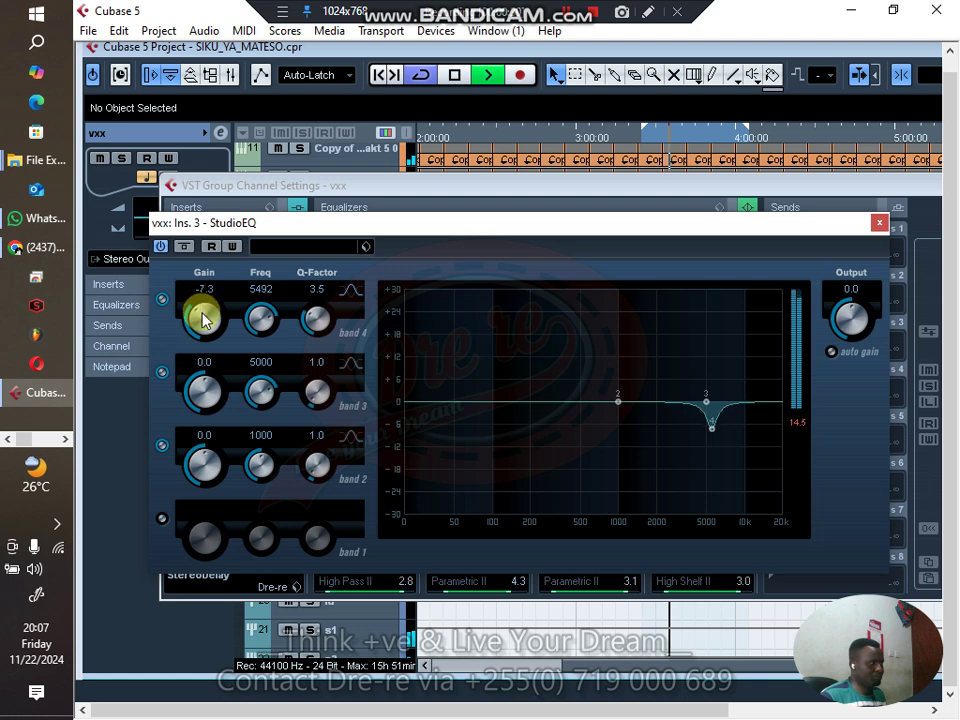
scroll(261, 325, "up", 2)
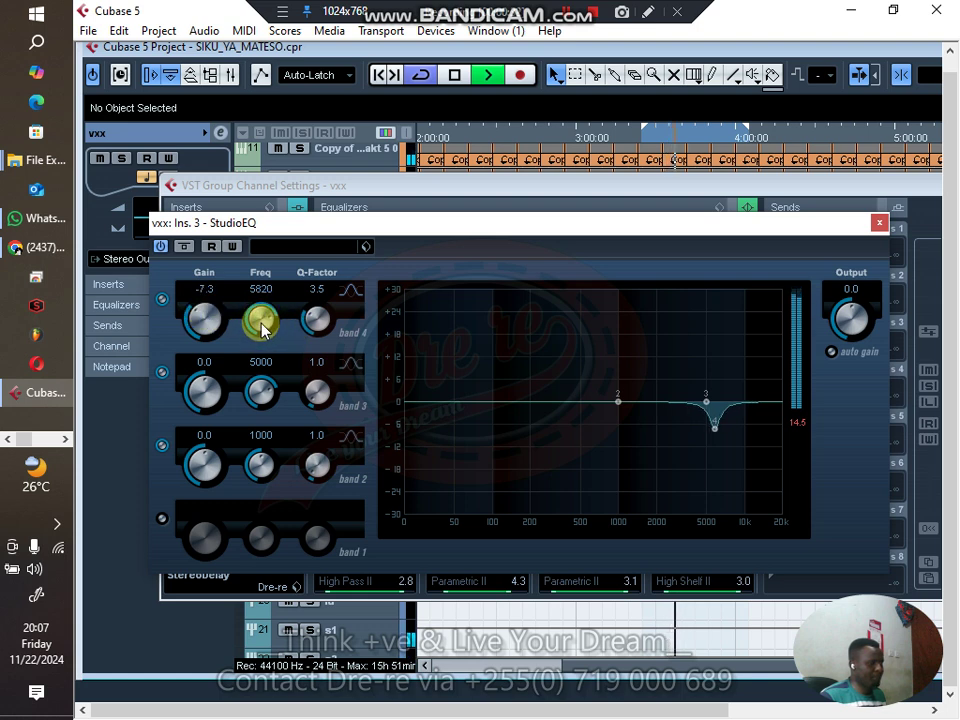
Restart the loop playback and refine band 4 to a Q-Factor of about 3.9 with -7.3 dB gain
scroll(311, 317, "up", 3)
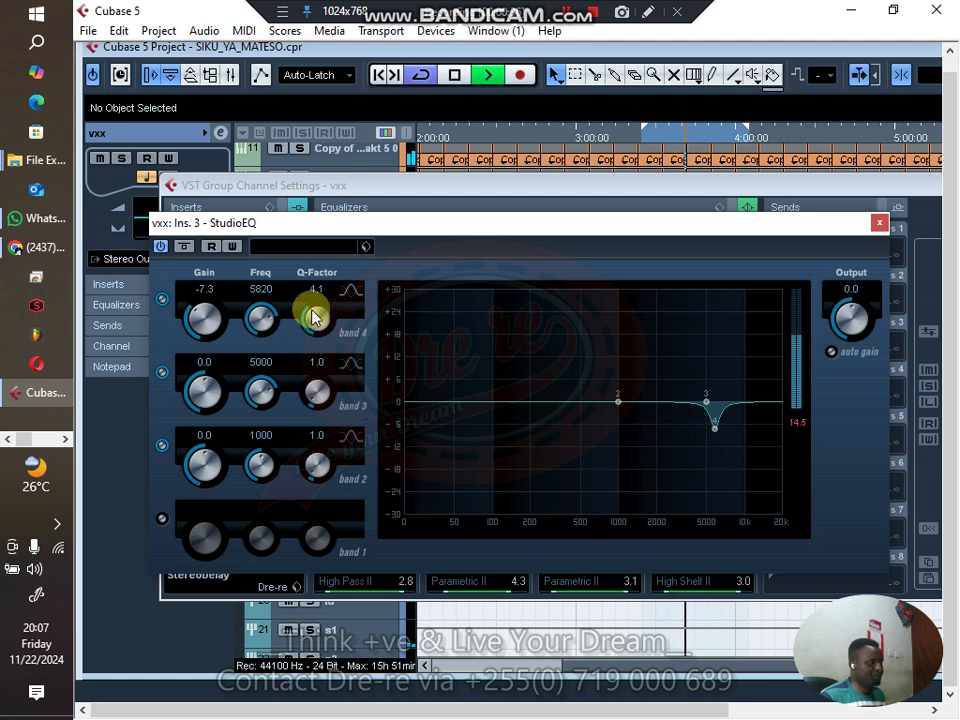
scroll(201, 314, "up", 1)
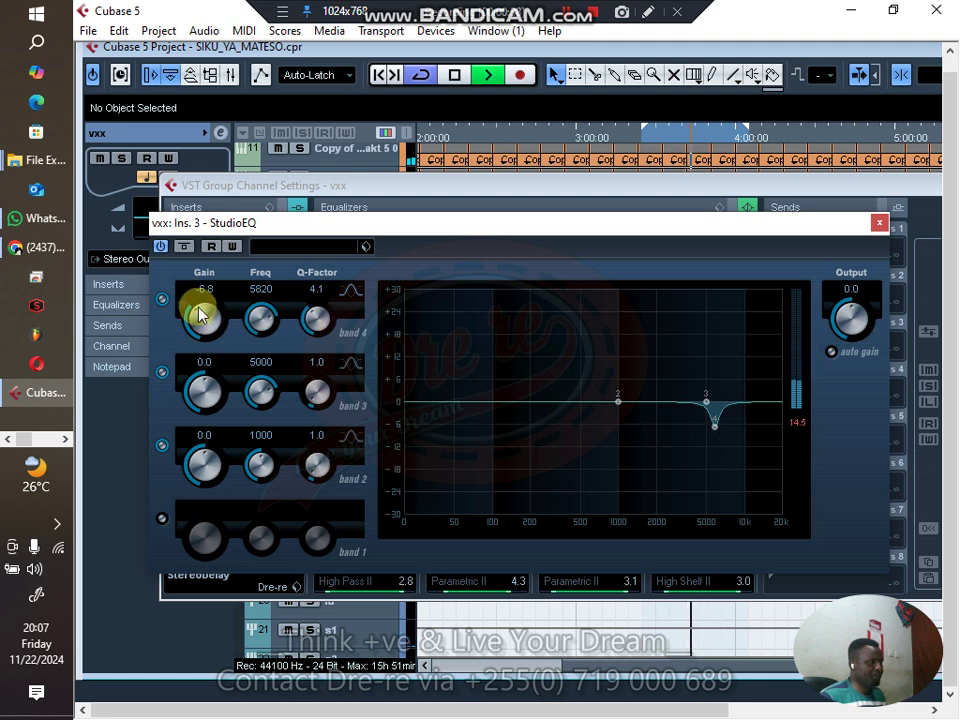
key("space")
scroll(313, 316, "up", 3)
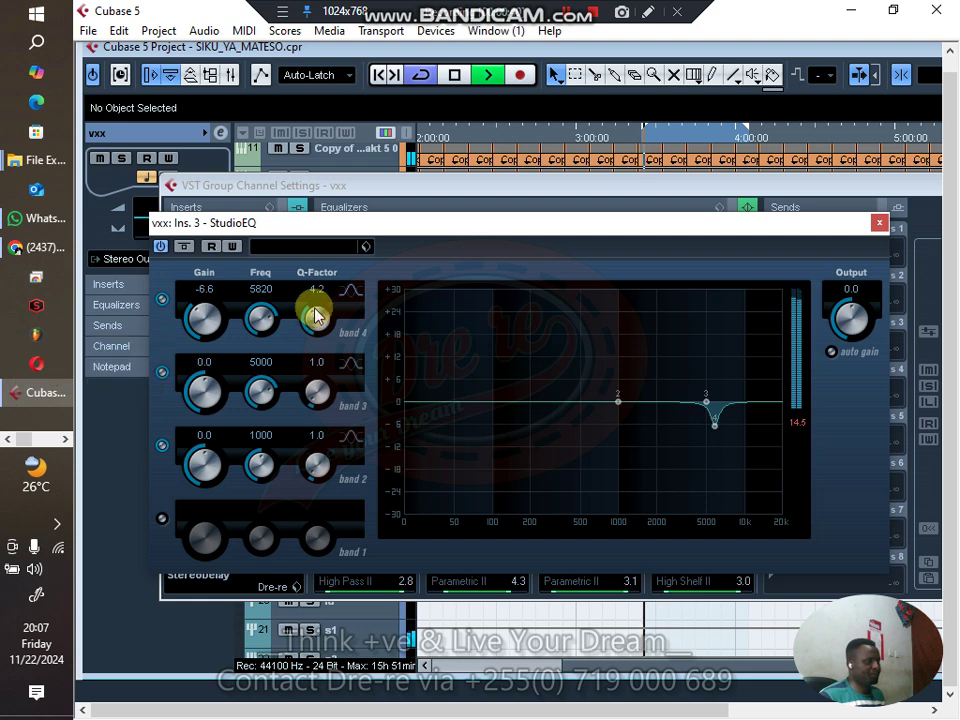
scroll(203, 317, "down", 3)
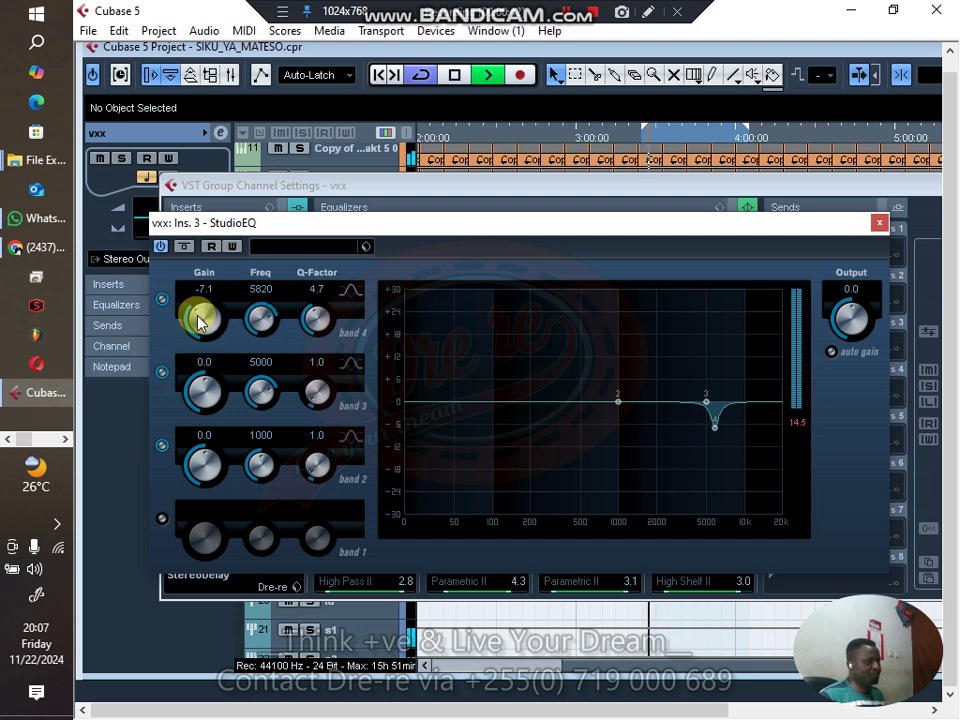
scroll(316, 318, "down", 4)
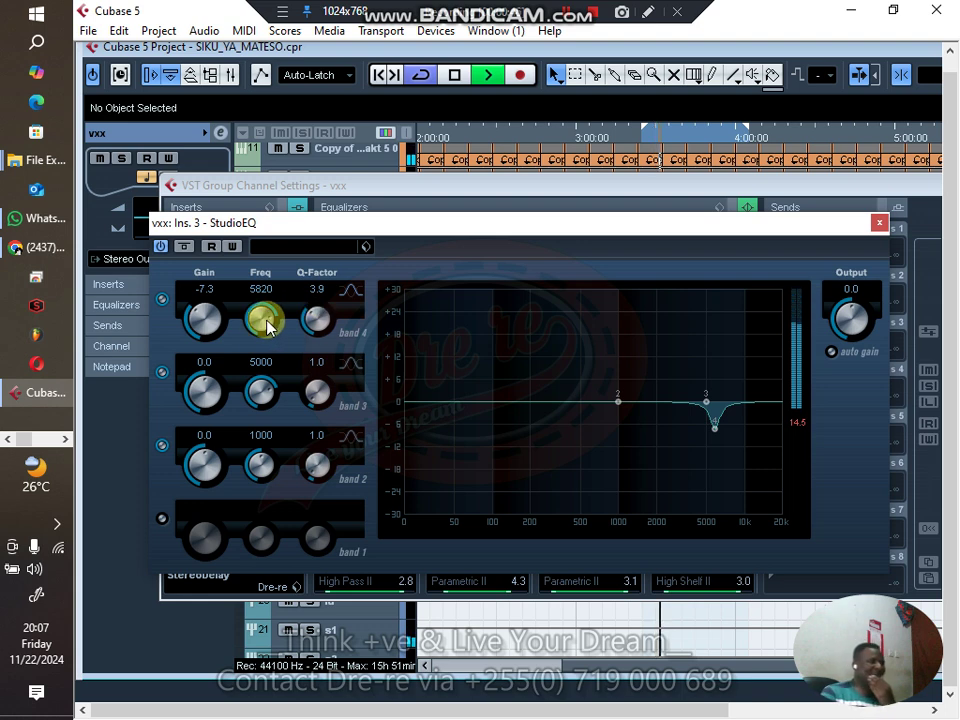
scroll(263, 327, "down", 2)
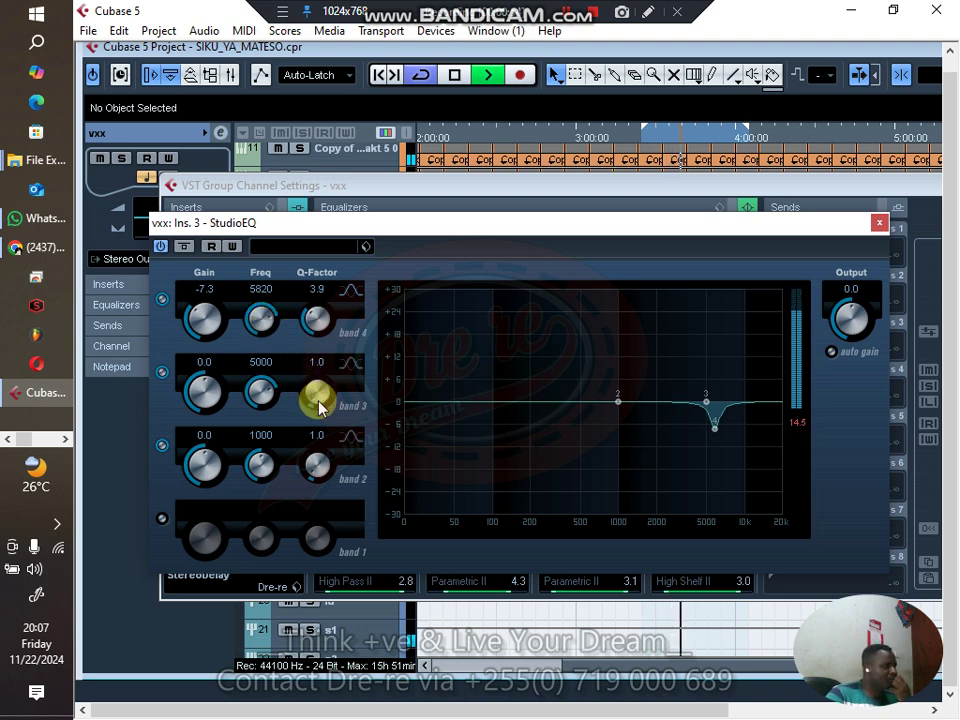
Boost band 3 to 24 dB with a Q-Factor of 10 and sweep its frequency to about 2635 Hz
mouse_move(319, 403)
left_mouse_down()
mouse_move(339, 326)
mouse_move(315, 379)
left_mouse_up()
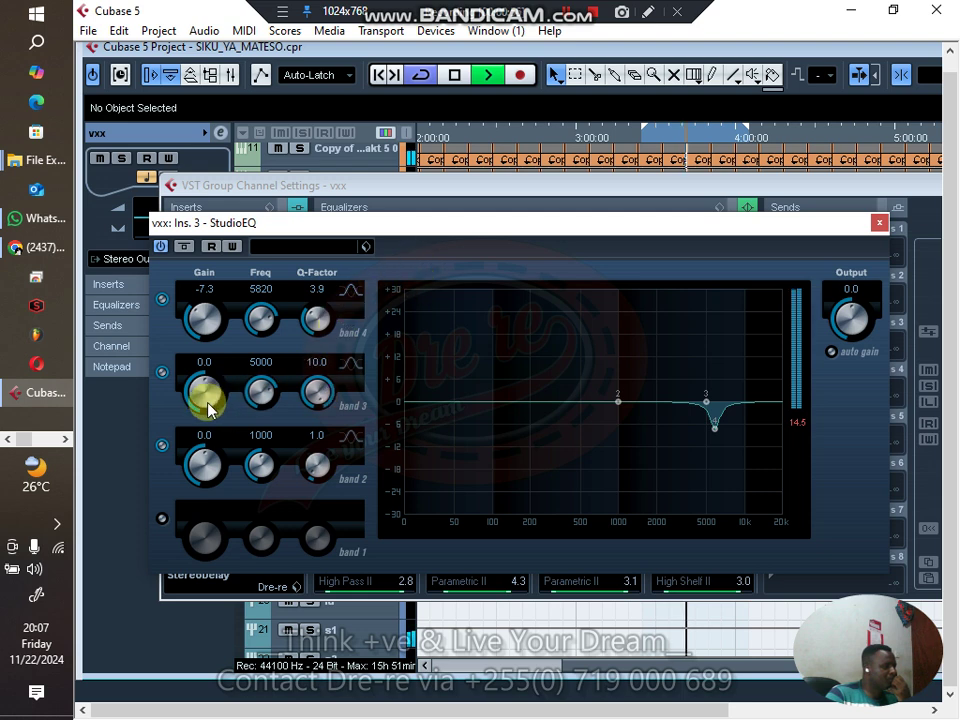
left_click_drag(206, 392, 276, 249)
left_click_drag(251, 388, 253, 395)
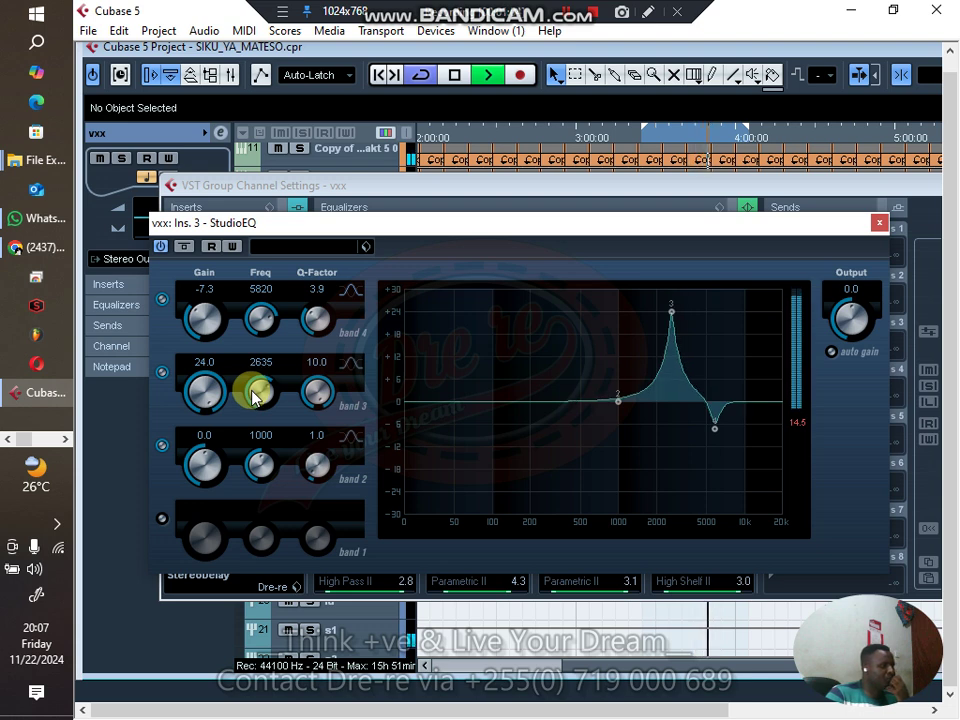
left_click_drag(253, 395, 253, 395)
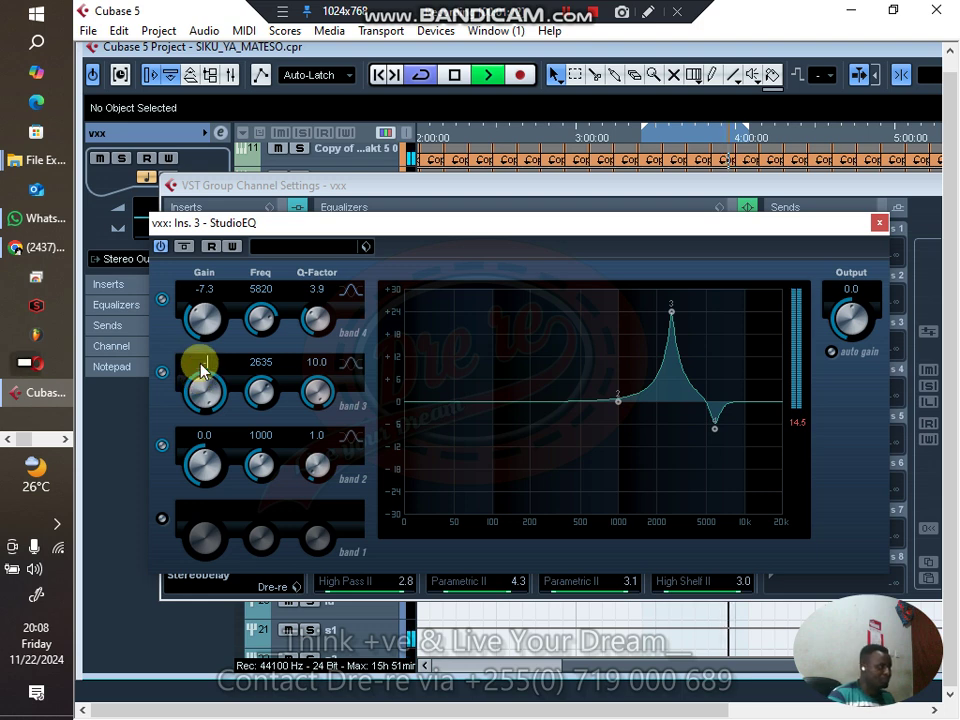
Cut band 3's gain to -3 dB and lower it further to about -5.6 dB
type("3")
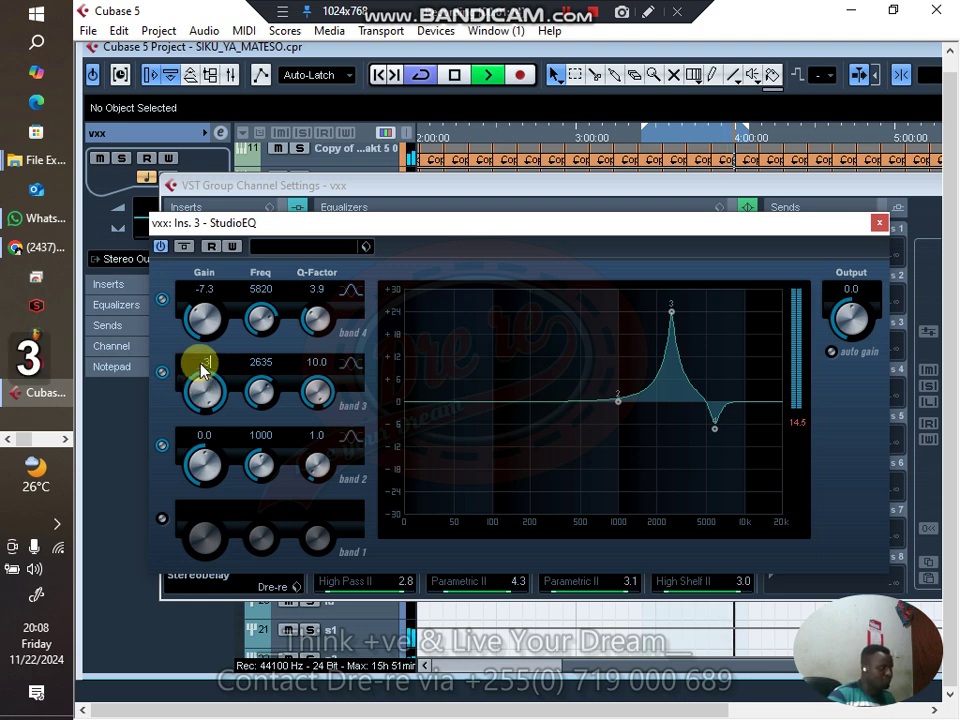
key("Return")
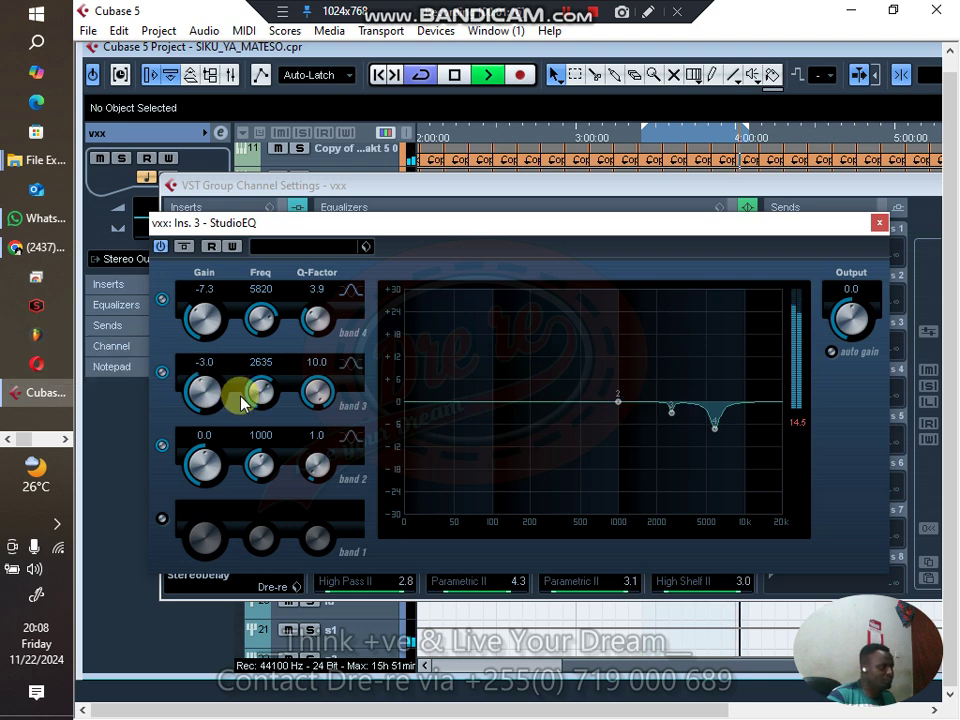
scroll(210, 400, "down", 1)
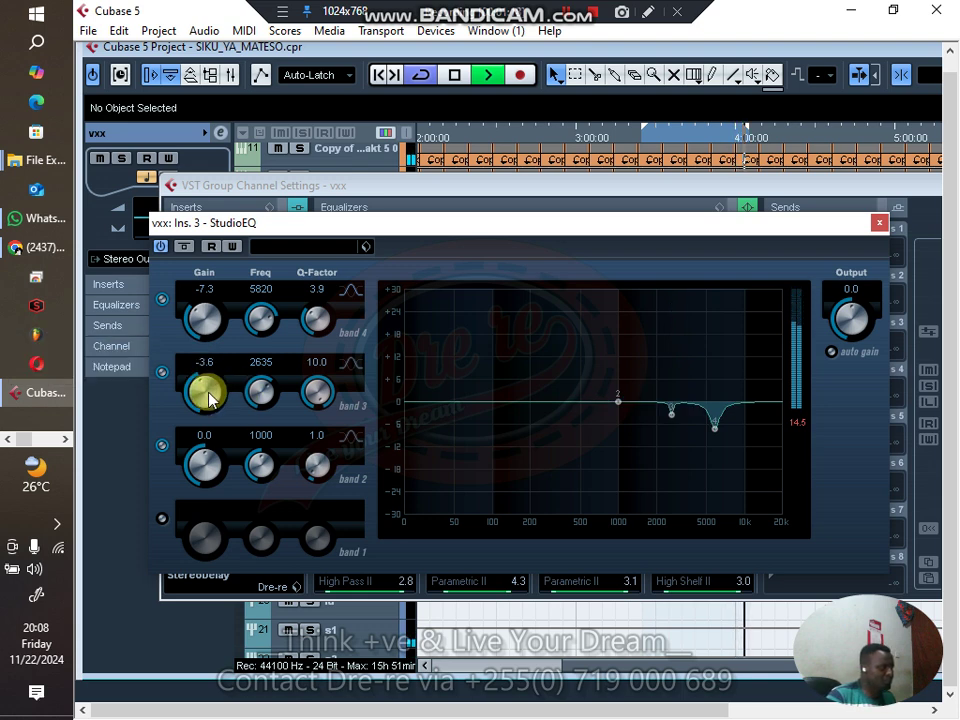
scroll(210, 400, "down", 1)
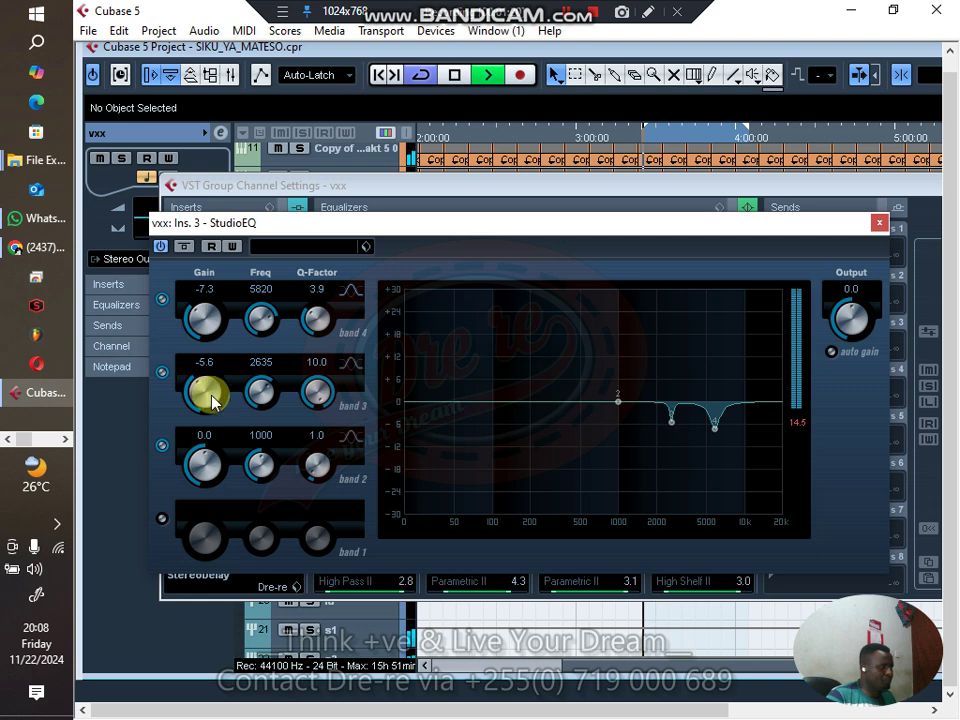
Widen band 3's Q-Factor to about 2.8 and trim its gain to -5.8 dB
scroll(313, 396, "down", 1)
scroll(313, 396, "down", 3)
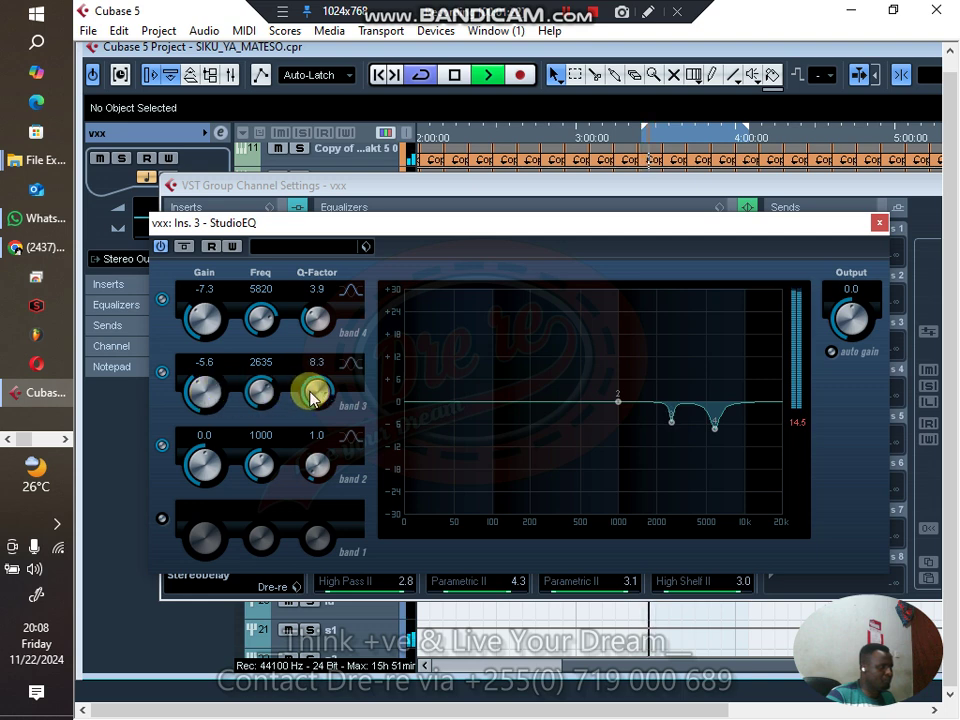
scroll(313, 396, "down", 5)
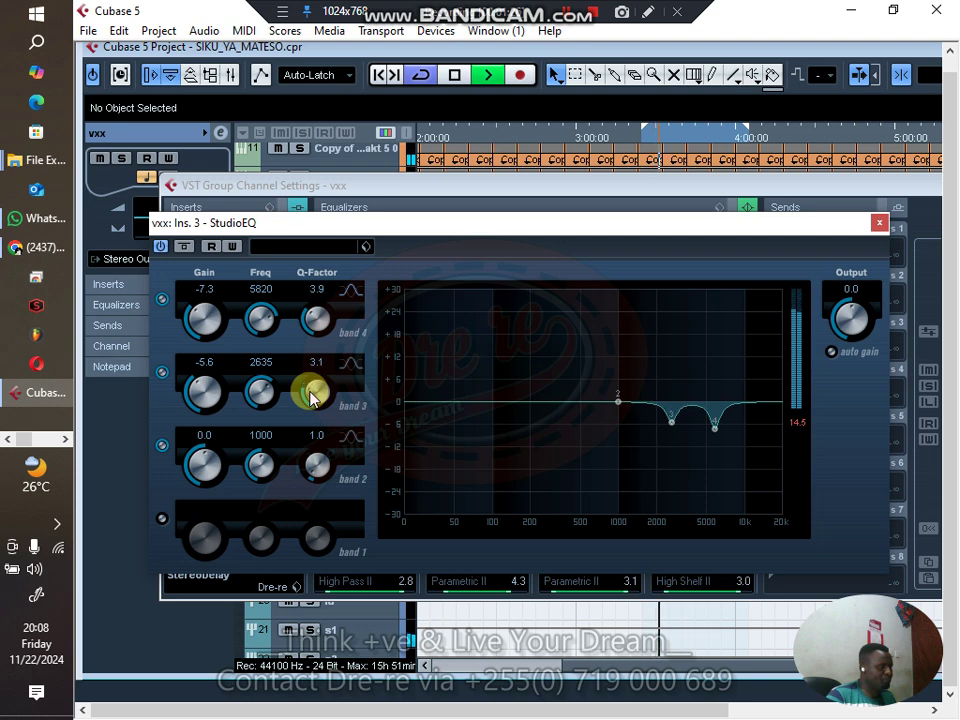
scroll(313, 396, "down", 1)
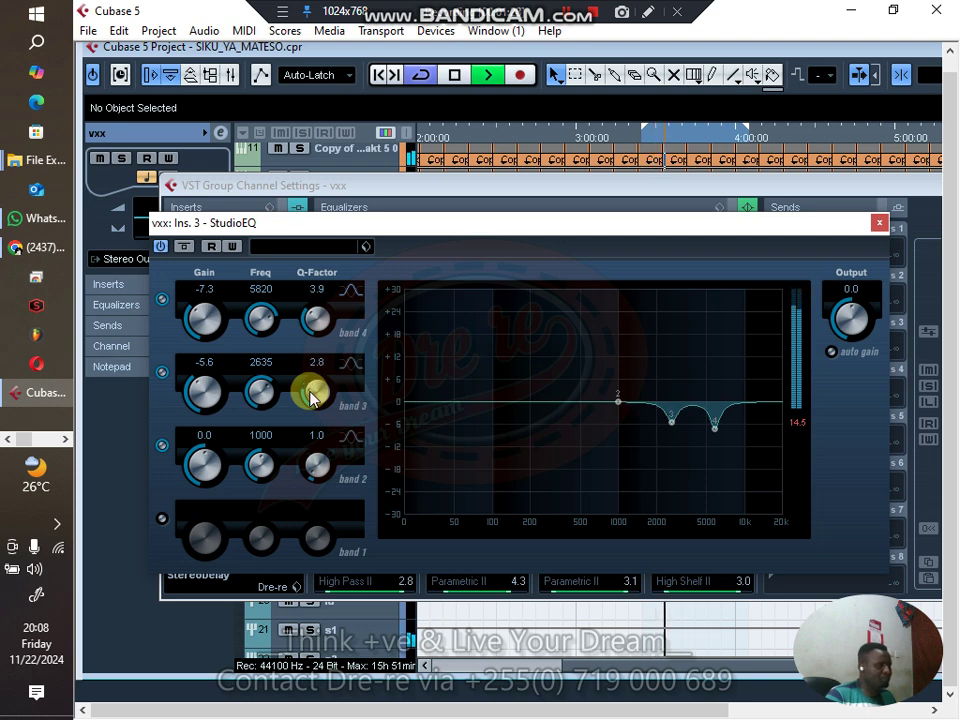
scroll(198, 394, "down", 1)
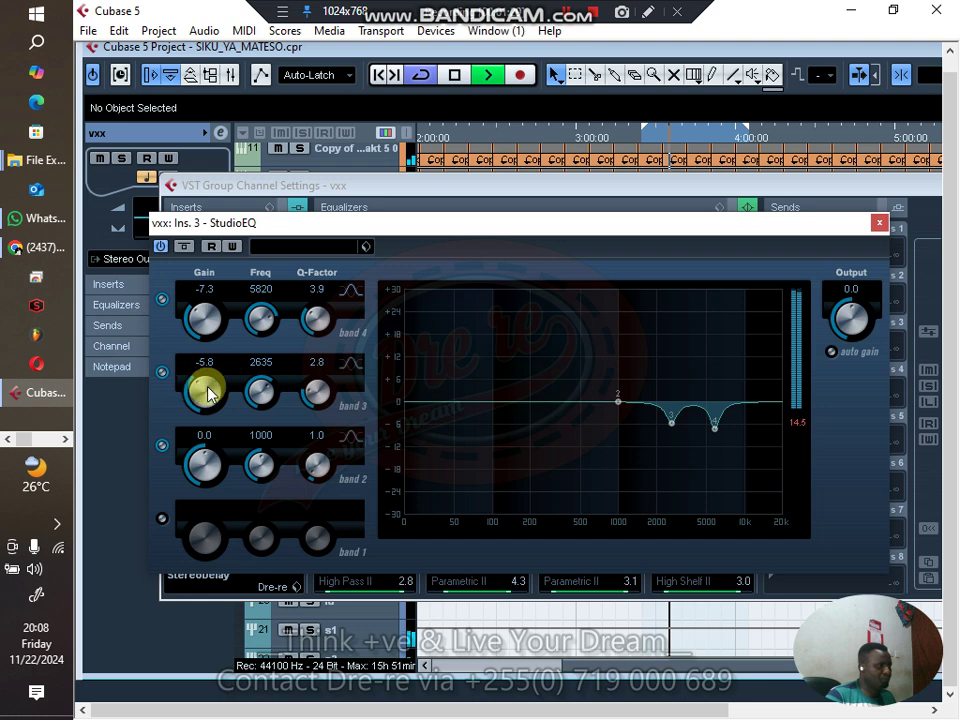
Readjust band 4 to about -7.8 dB gain, 5820 Hz and a Q-Factor of 4.2, and restart the loop playback
scroll(263, 318, "up", 2)
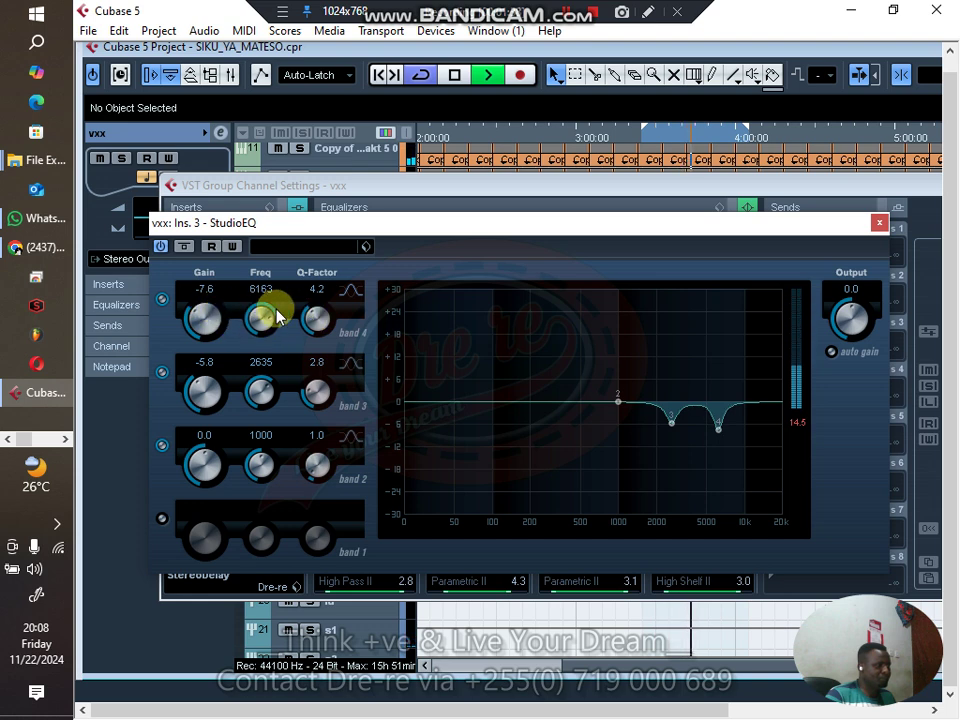
scroll(262, 318, "down", 3)
scroll(206, 318, "down", 1)
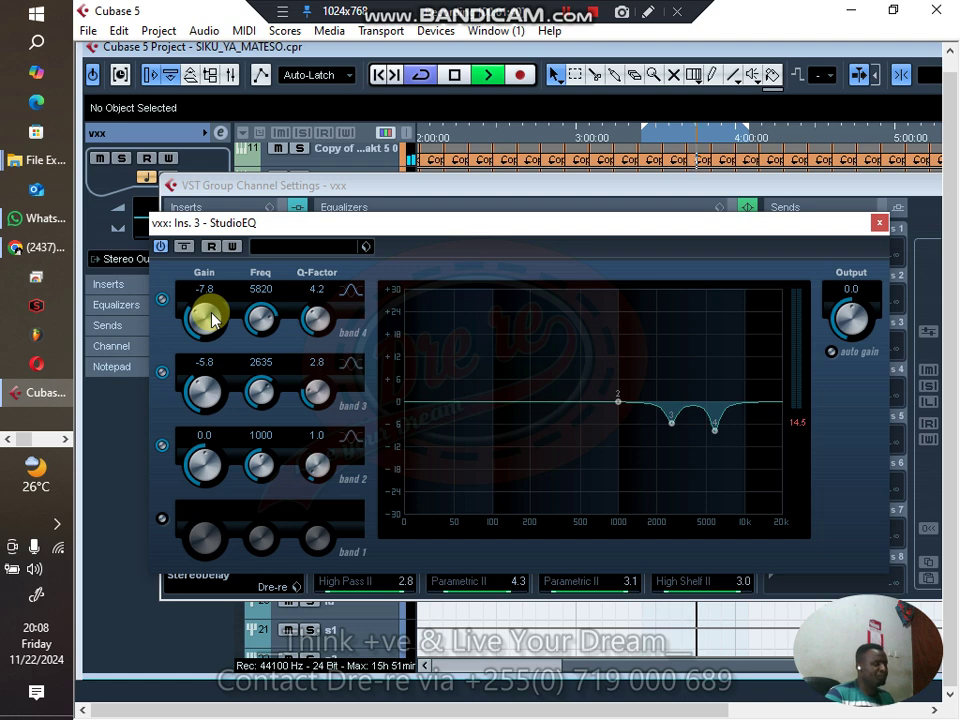
key("space")
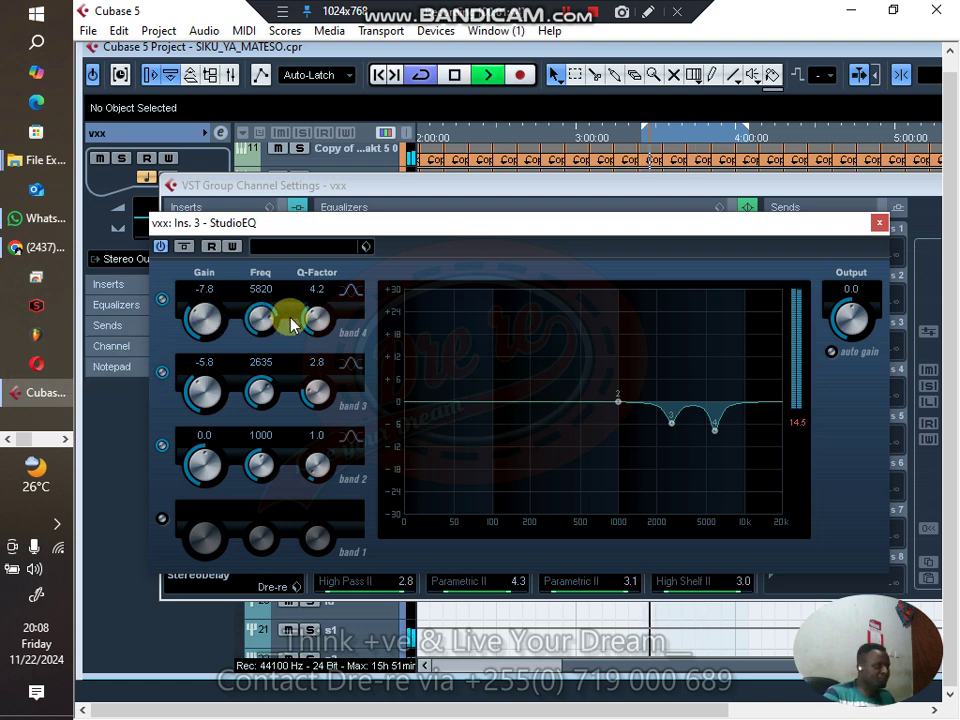
Boost band 2 to 24 dB with a Q-Factor of 10 and sweep its frequency to about 702 Hz
left_click_drag(317, 465, 318, 358)
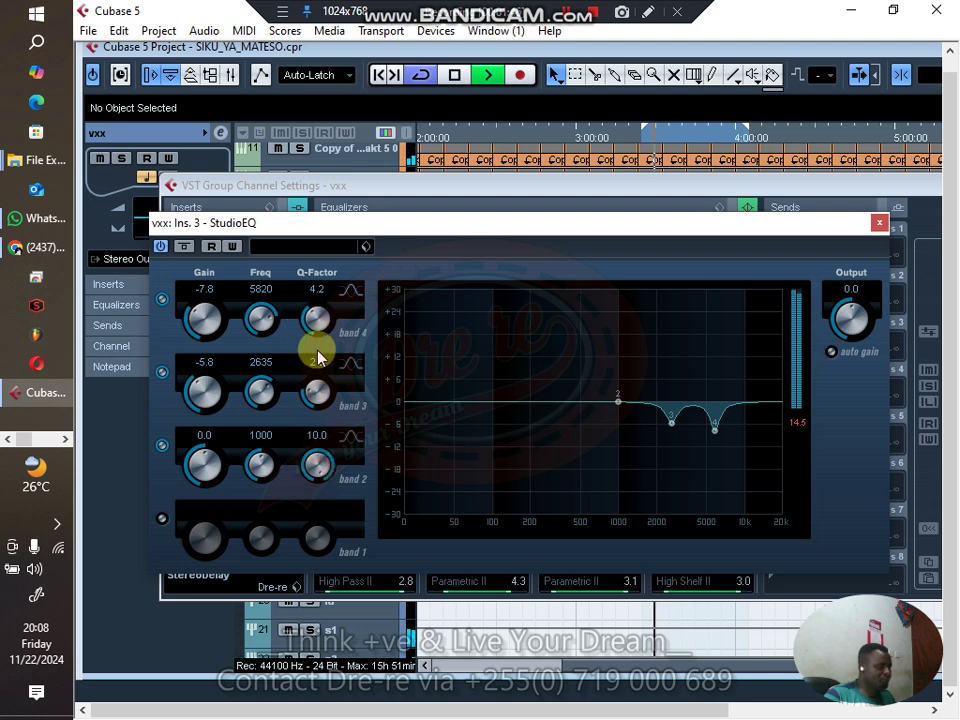
left_click_drag(204, 463, 260, 300)
left_click_drag(260, 463, 270, 480)
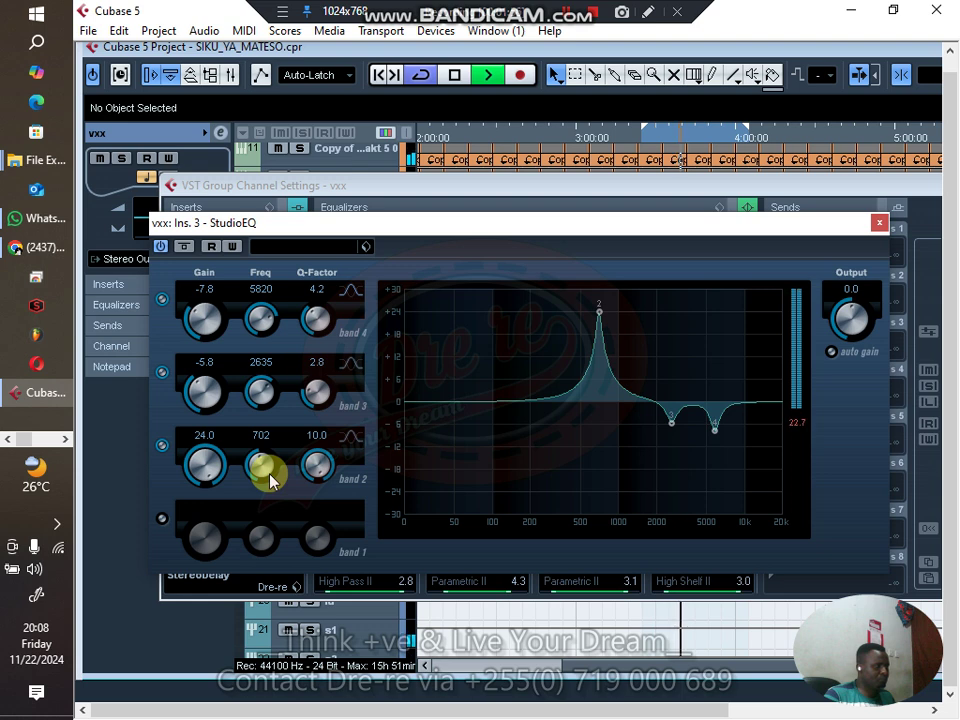
Set StudioEQ band 2's gain to -4 dB and lower it further to about -5.6 dB
left_click(206, 439)
key("BackSpace")
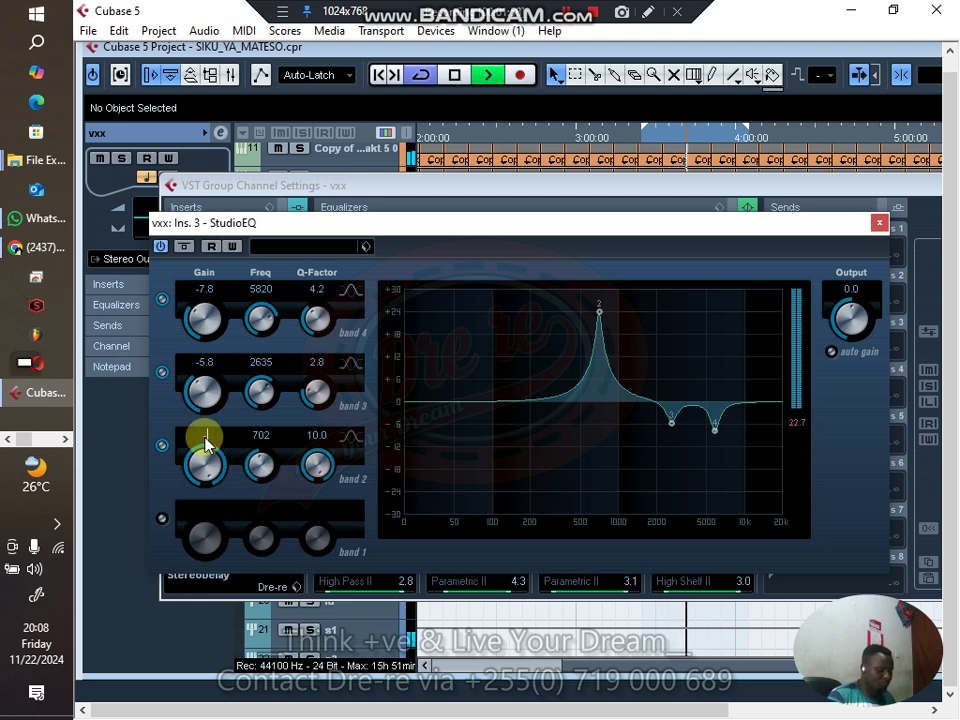
type("-4.1")
key("Return")
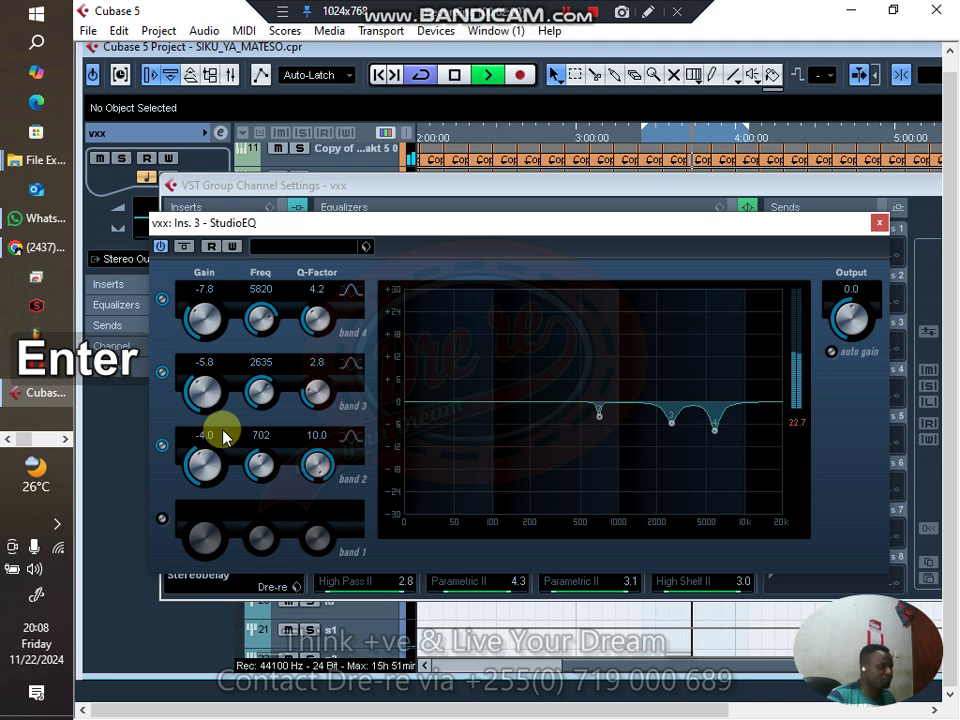
scroll(198, 458, "down", 2)
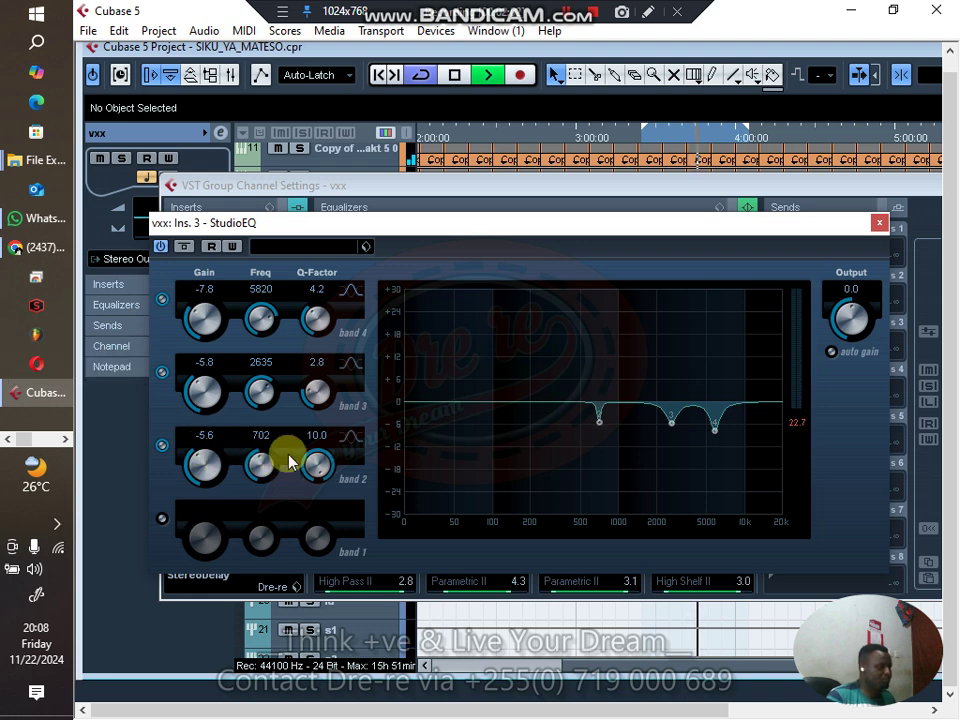
Widen the band 2 cut by lowering its Q-Factor to about 2.7
scroll(311, 465, "down", 3)
scroll(311, 468, "down", 6)
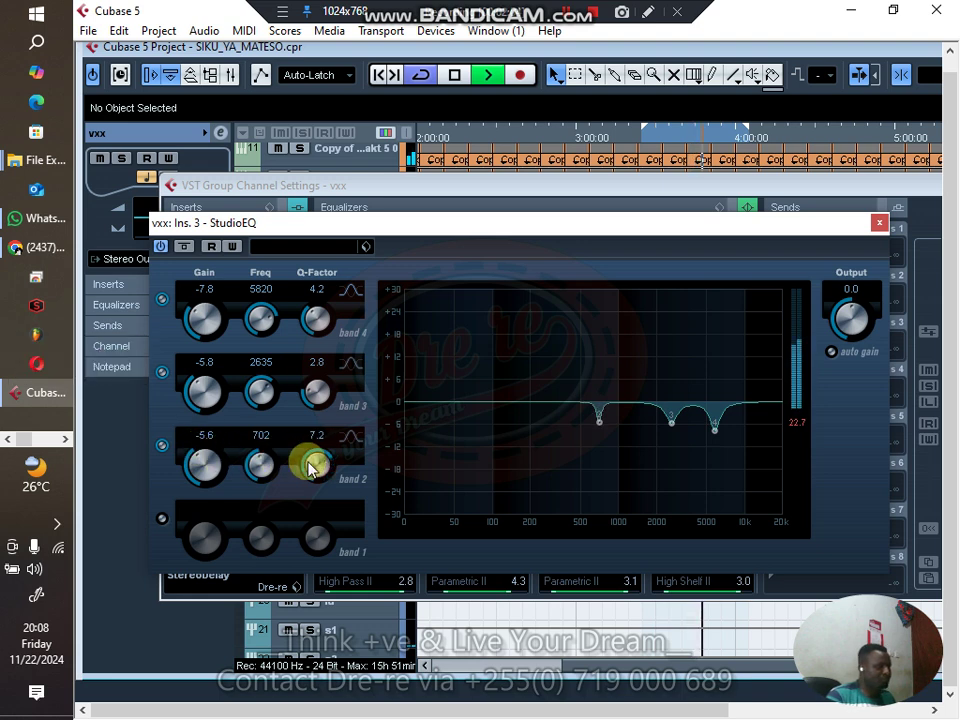
scroll(311, 468, "down", 3)
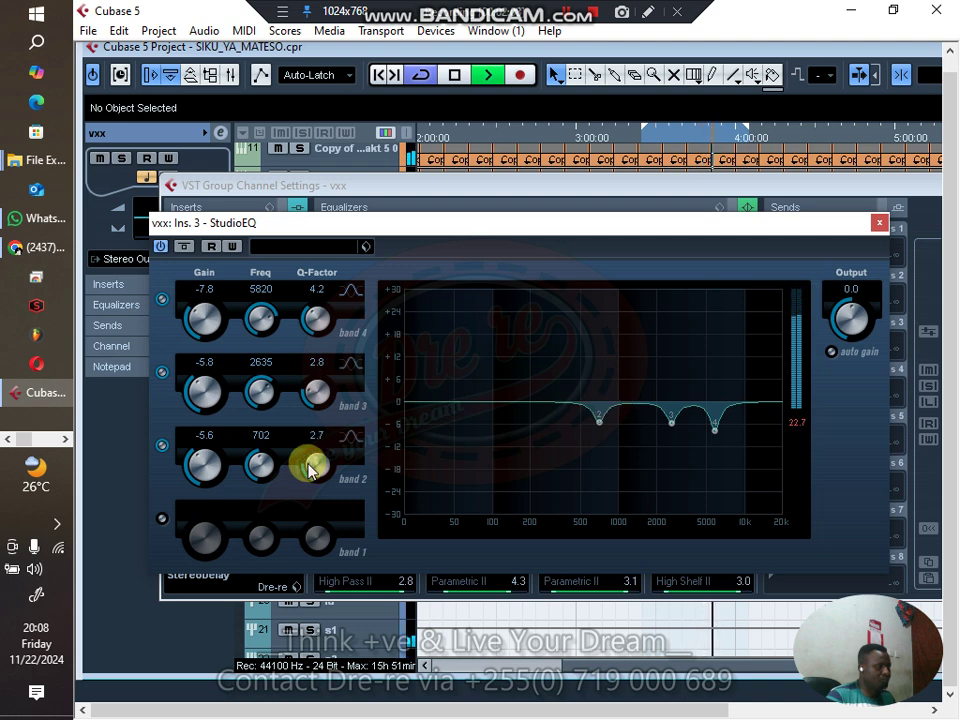
scroll(311, 468, "down", 1)
scroll(199, 463, "up", 1)
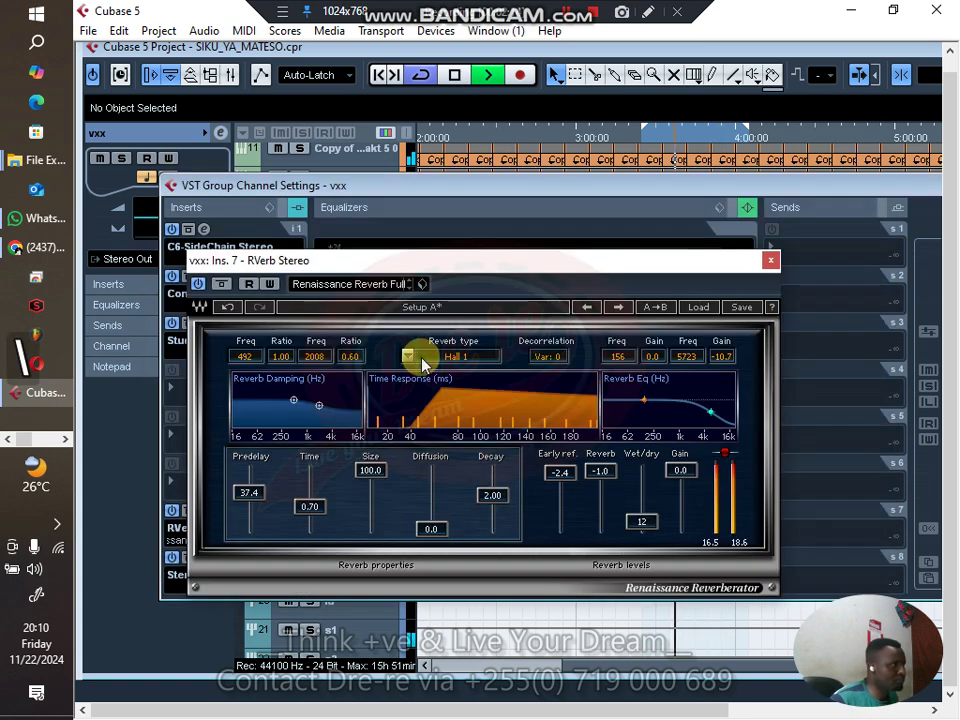
Try the EchoVerb reverb type in the RVerb Stereo insert and restart the loop playback
left_click(419, 358)
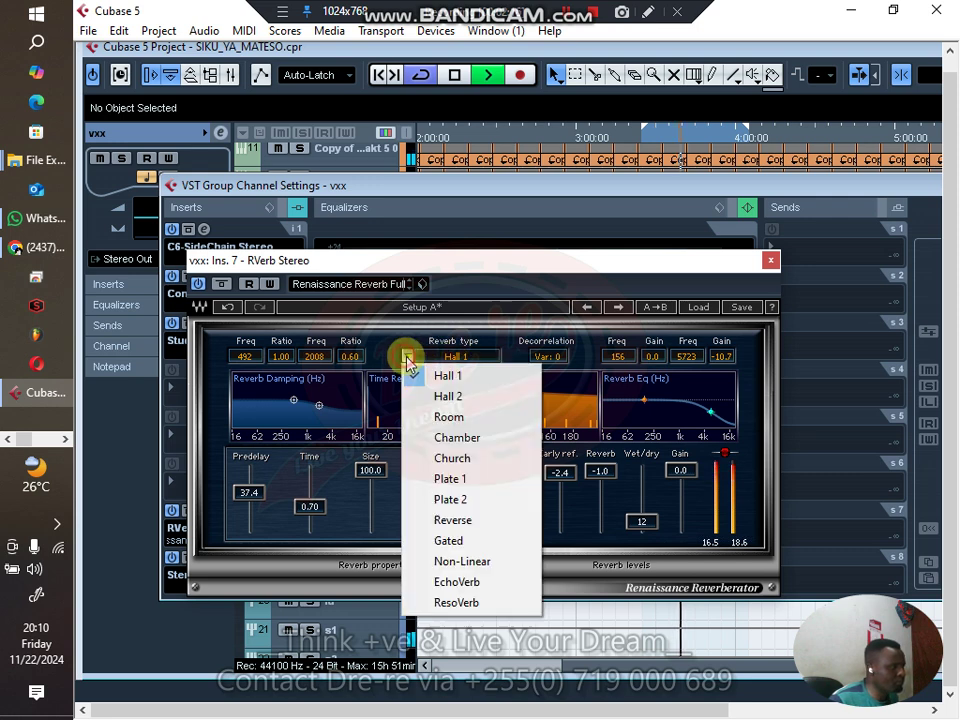
left_click(450, 580)
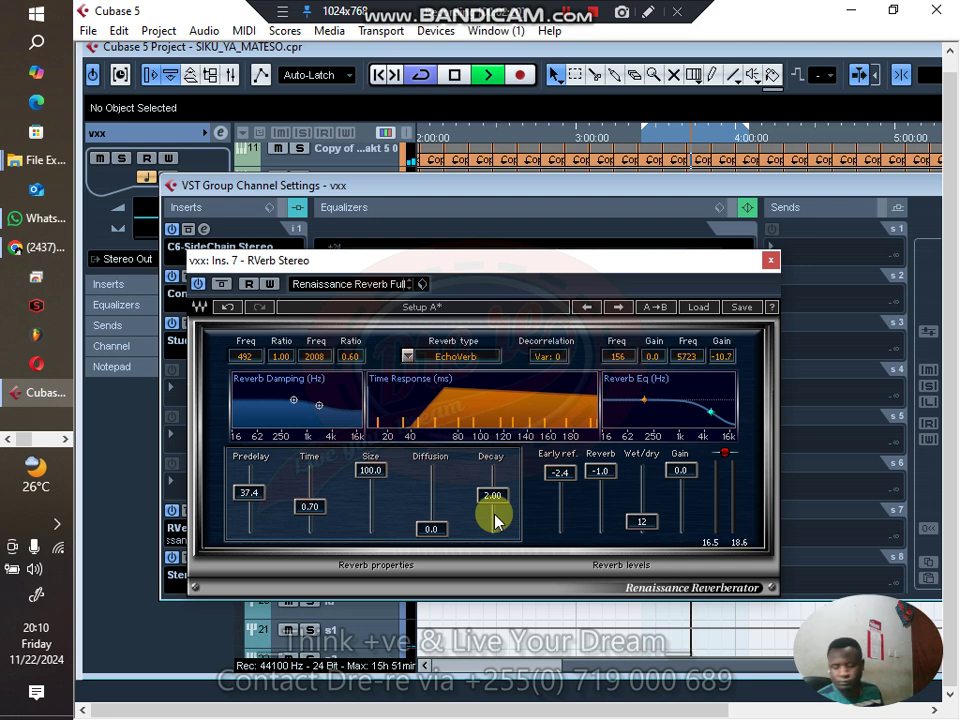
key("space")
key("space")
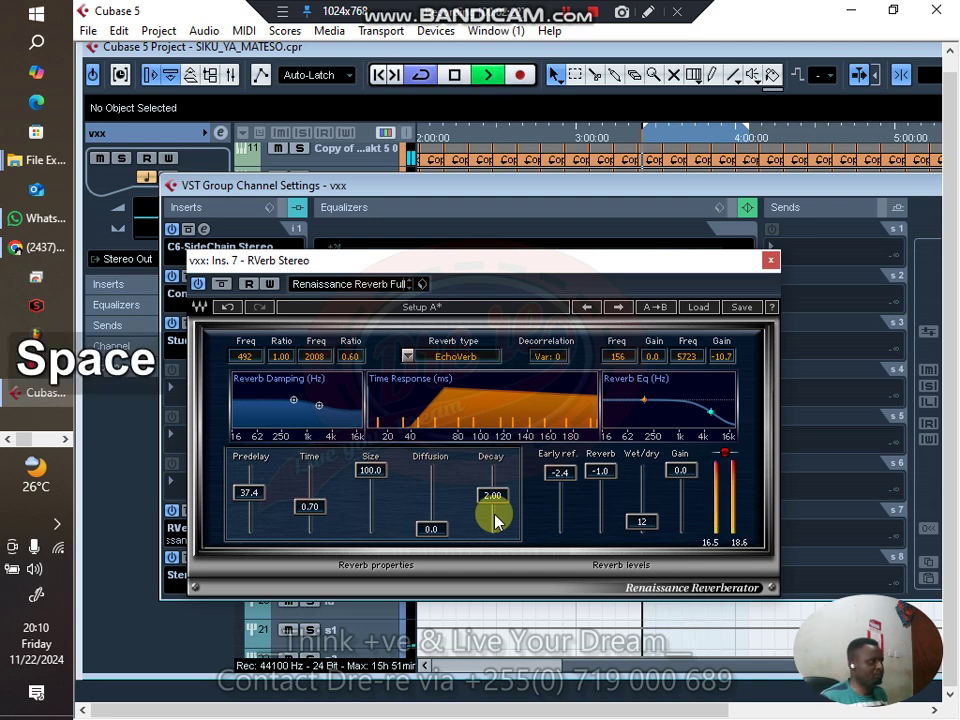
Switch the RVerb reverb type to Room, lower the Reverb level to -2.3 and close the plug-in
left_click(407, 356)
left_click(444, 420)
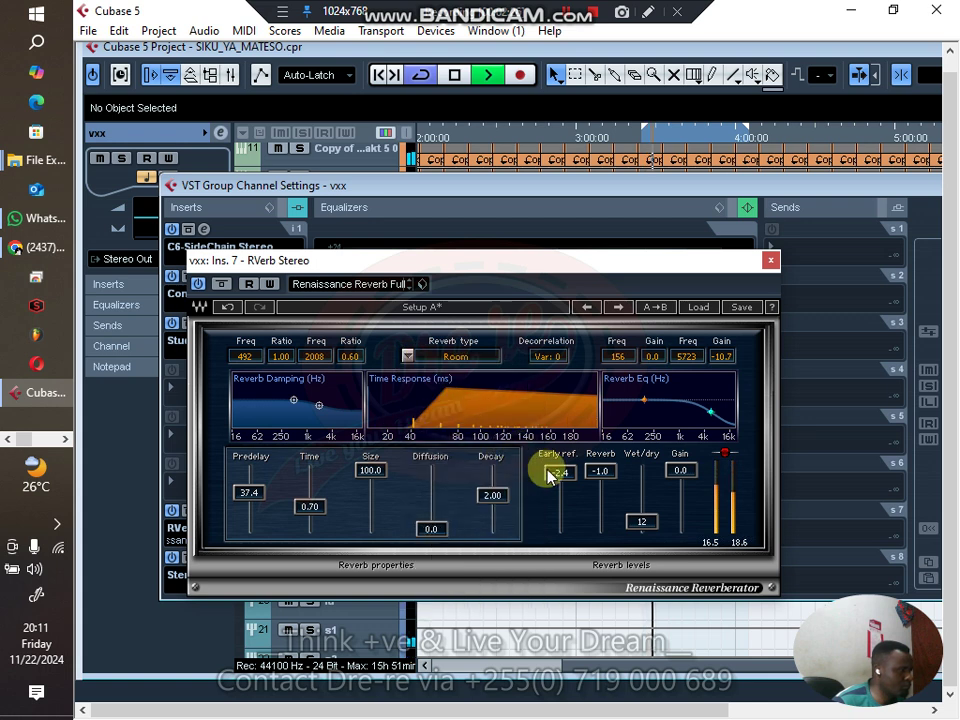
left_click_drag(603, 477, 603, 492)
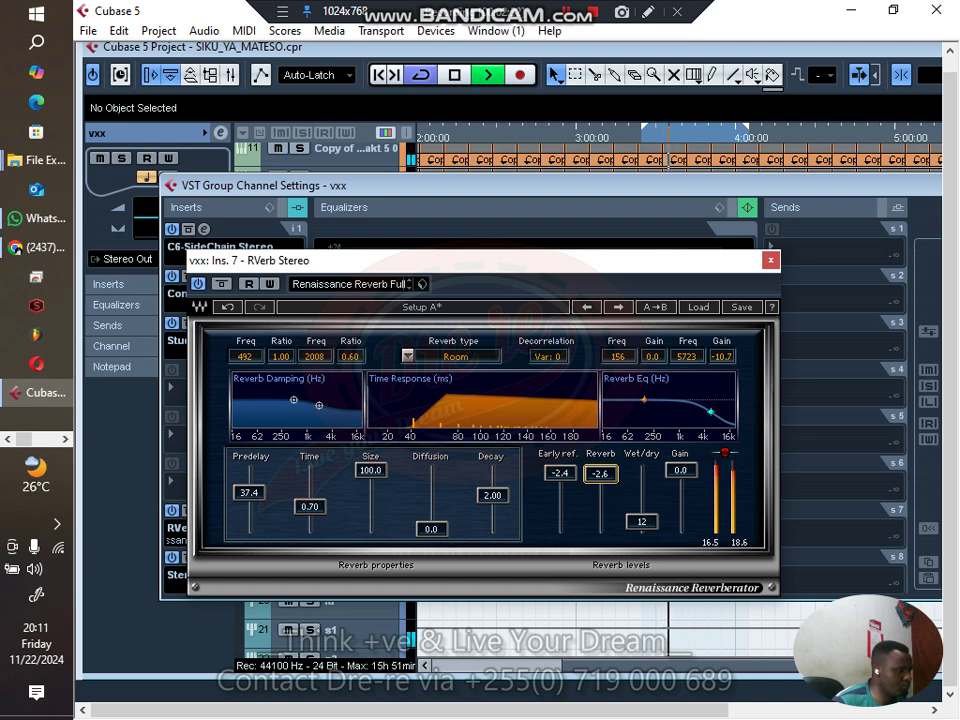
left_click_drag(603, 492, 603, 489)
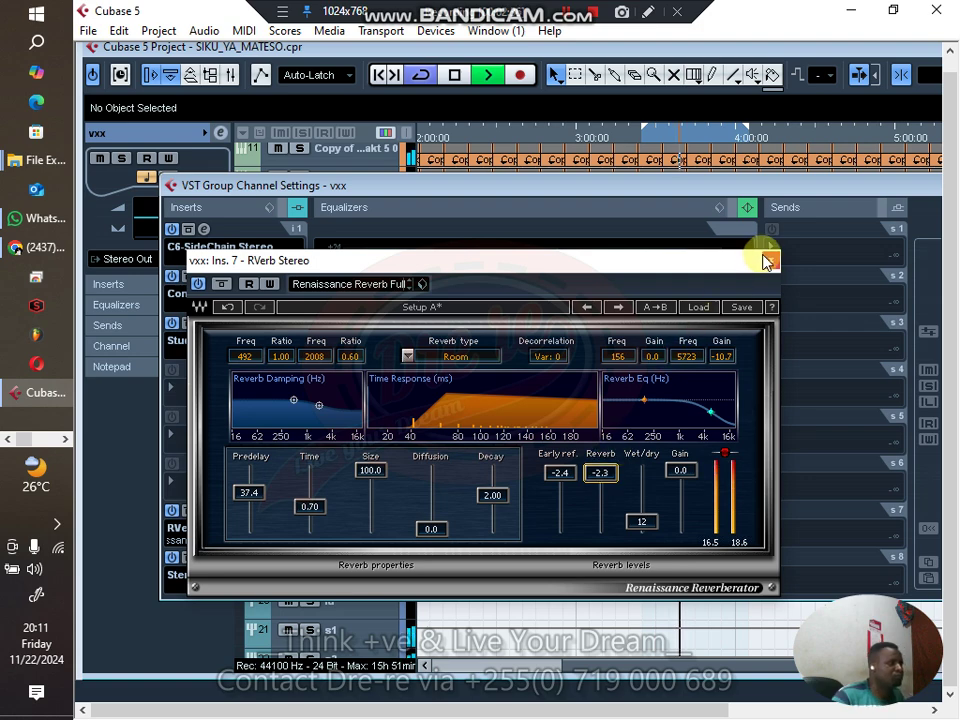
left_click(769, 260)
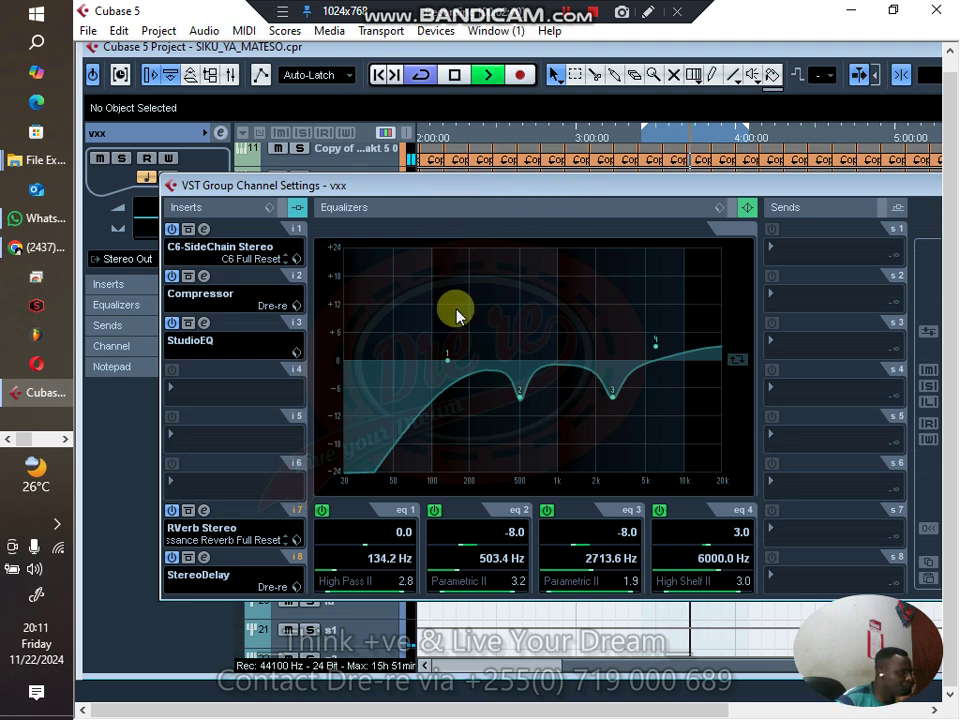
Boost channel EQ band 3 to 24 dB with a Q of 12 and sweep its frequency to about 2559 Hz
left_click_drag(625, 597, 624, 561)
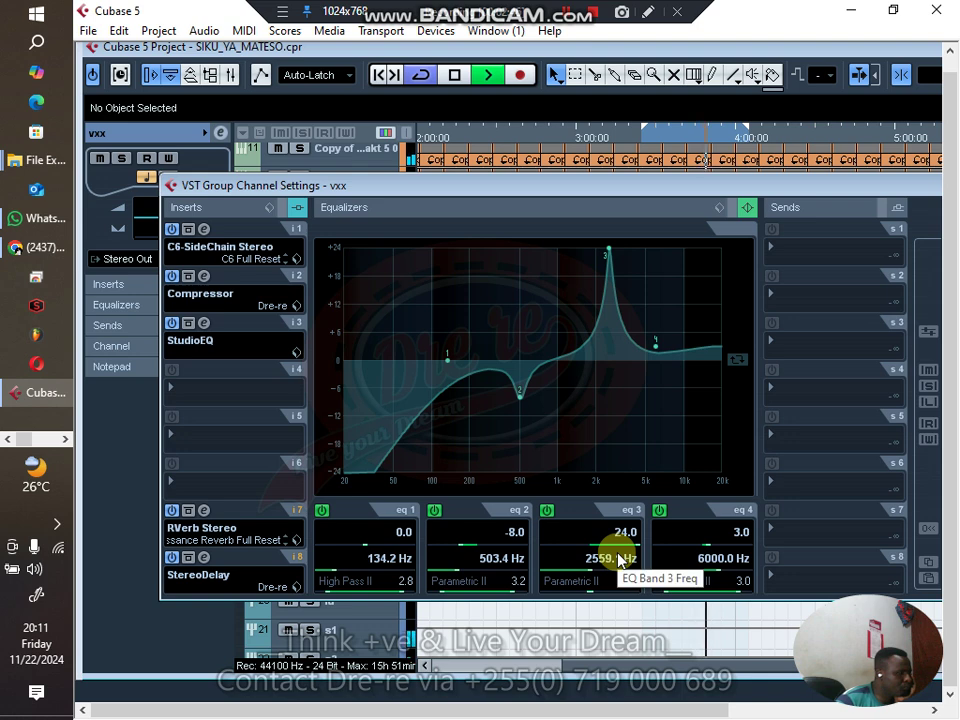
scroll(622, 558, "up", 1)
scroll(622, 558, "down", 1)
Cut channel EQ band 3's gain to -9 dB and widen its Q to about 4.0
left_click(624, 534)
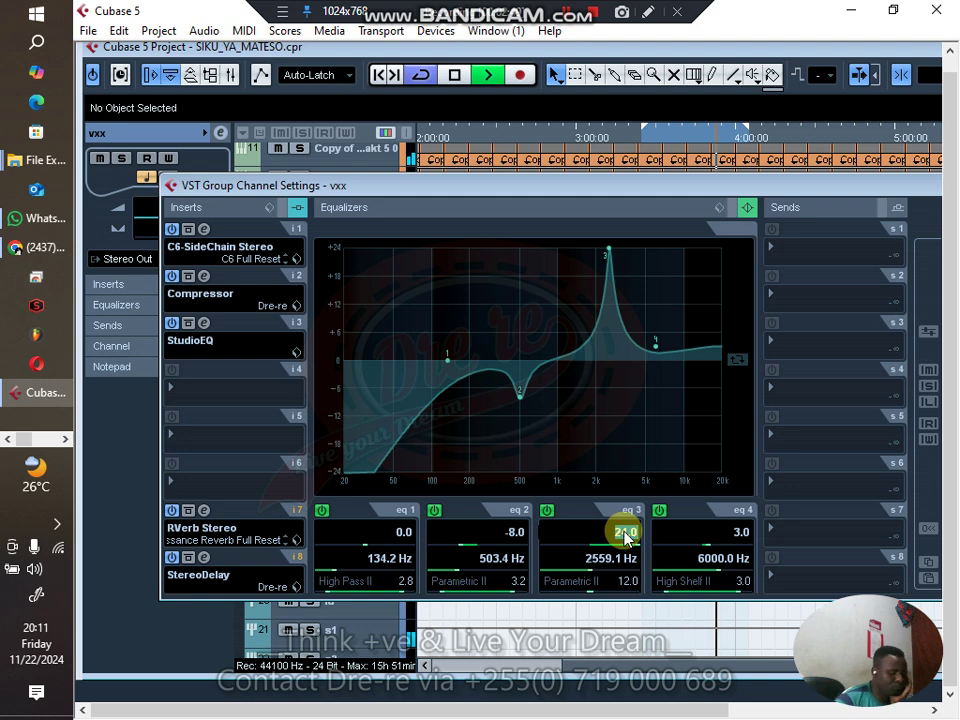
type("-9")
key("Return")
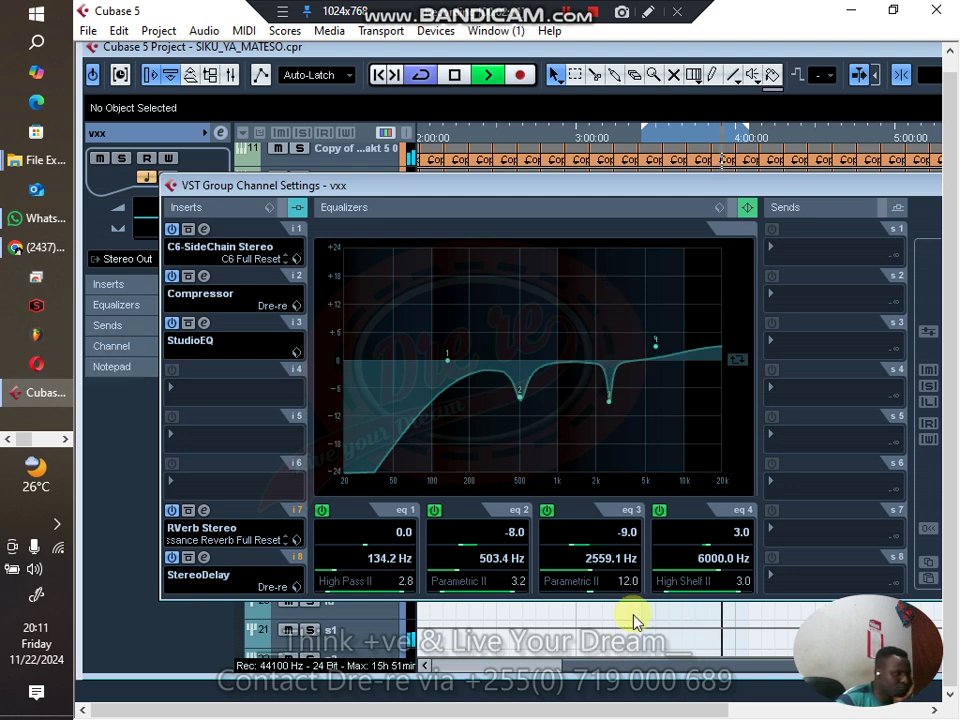
scroll(631, 588, "down", 4)
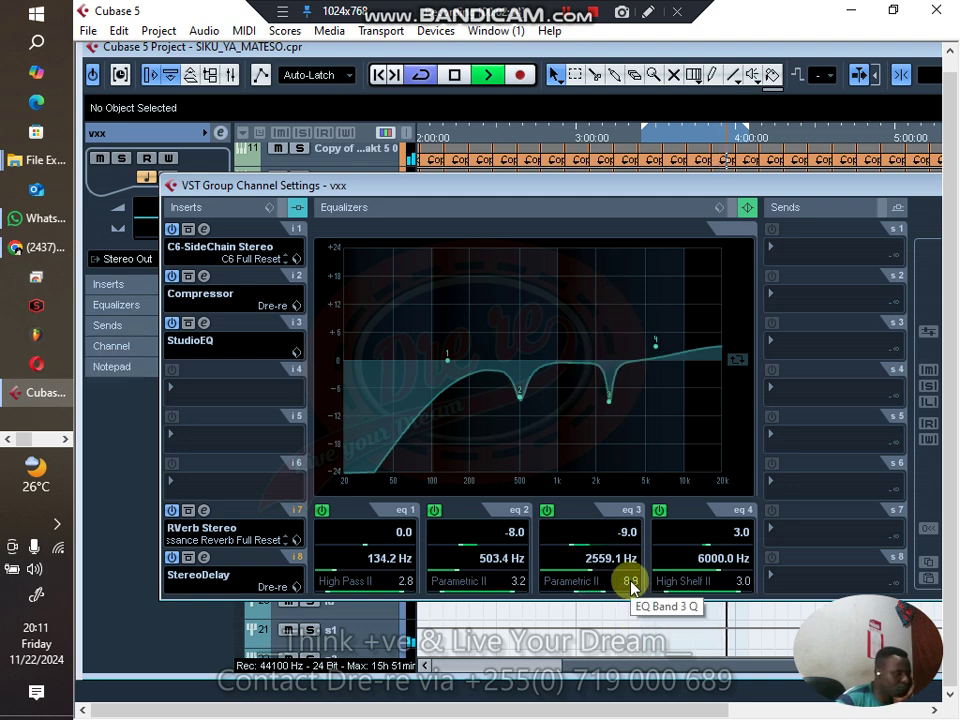
scroll(631, 588, "down", 4)
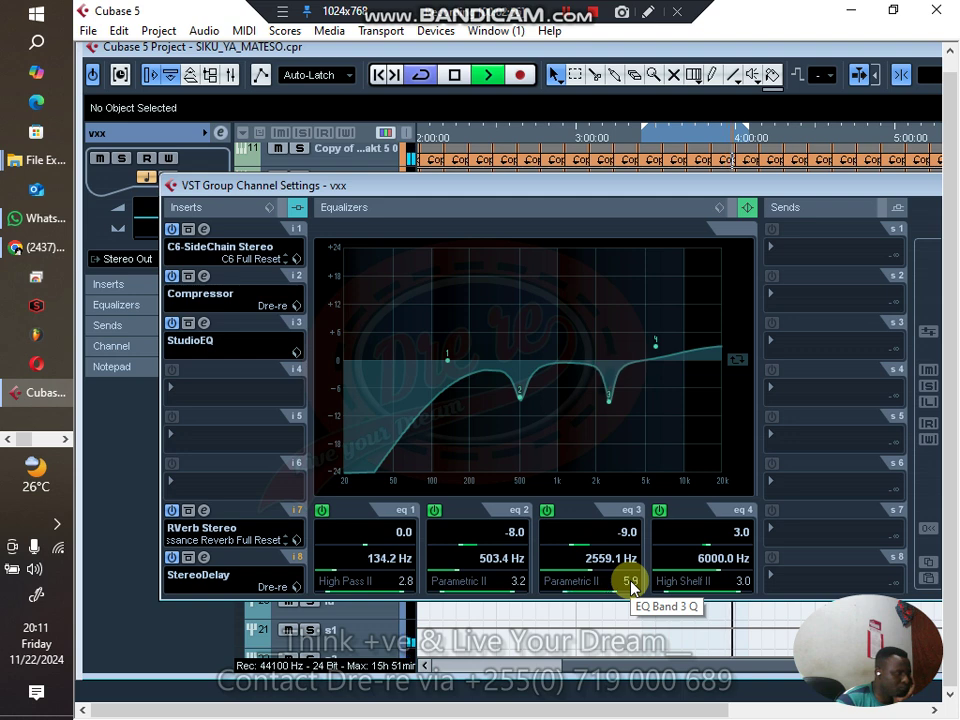
scroll(630, 584, "down", 1)
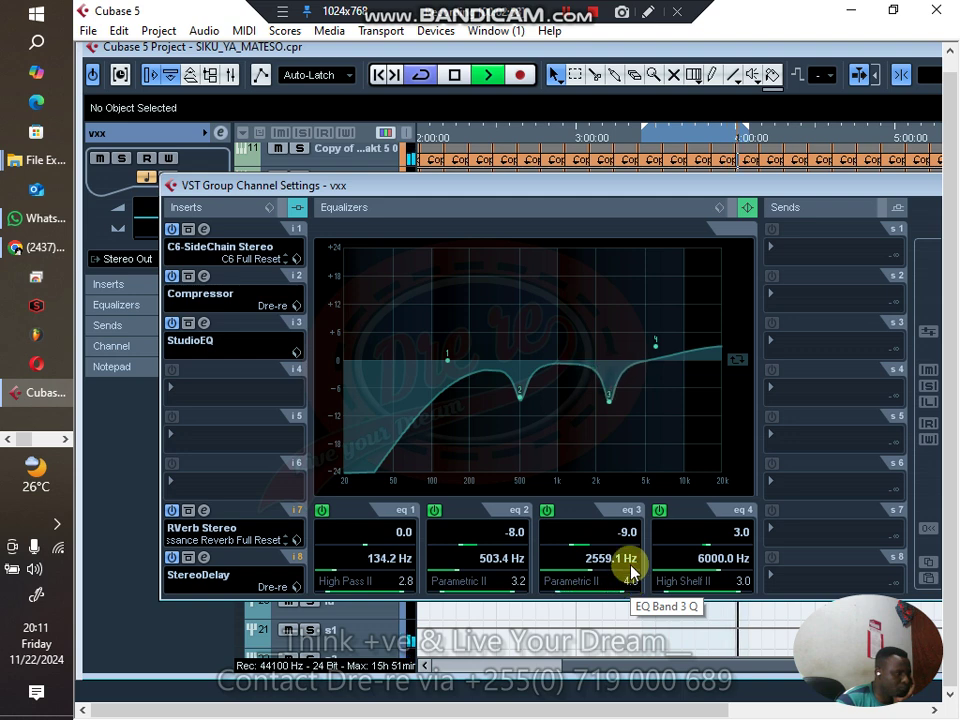
Fine-tune channel EQ band 3 to -8 dB gain, 2559.1 Hz and a Q of 3.8
scroll(630, 535, "up", 1)
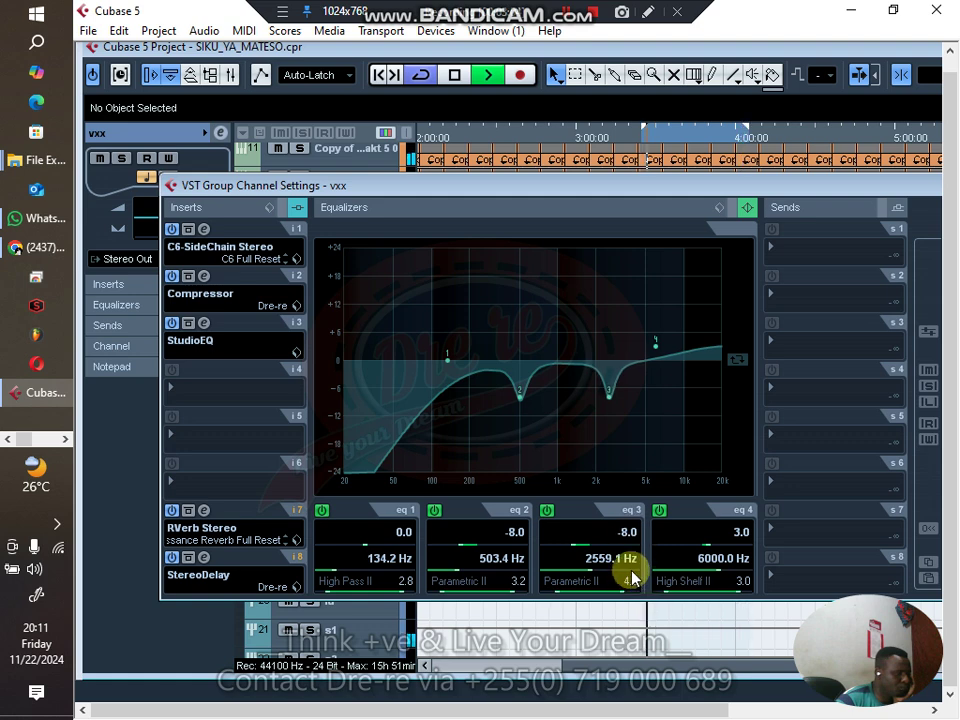
scroll(622, 563, "down", 2)
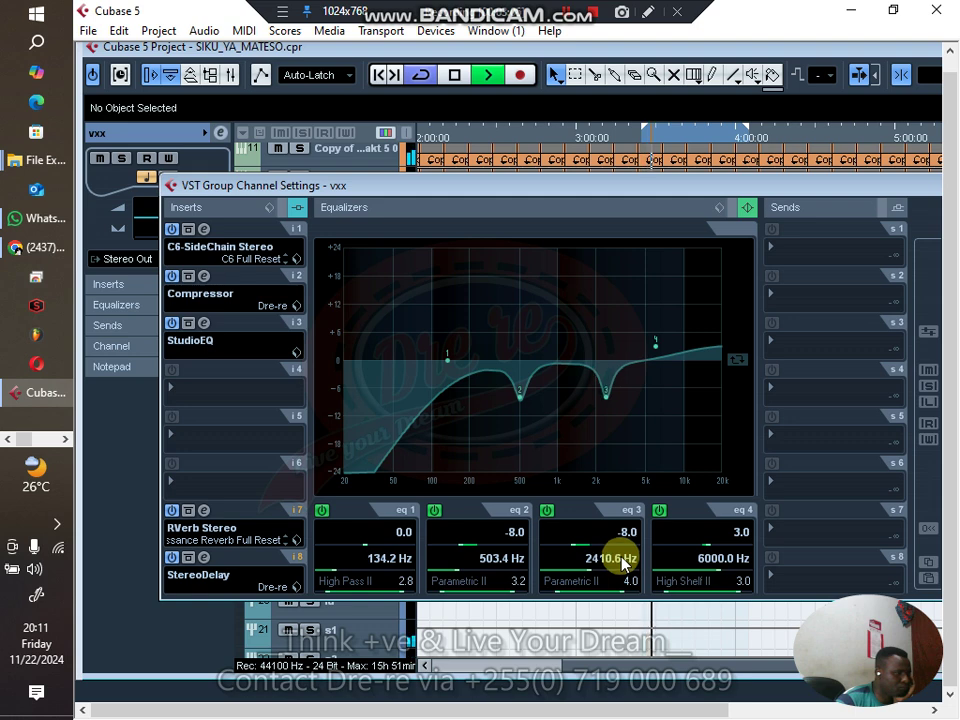
scroll(624, 563, "up", 1)
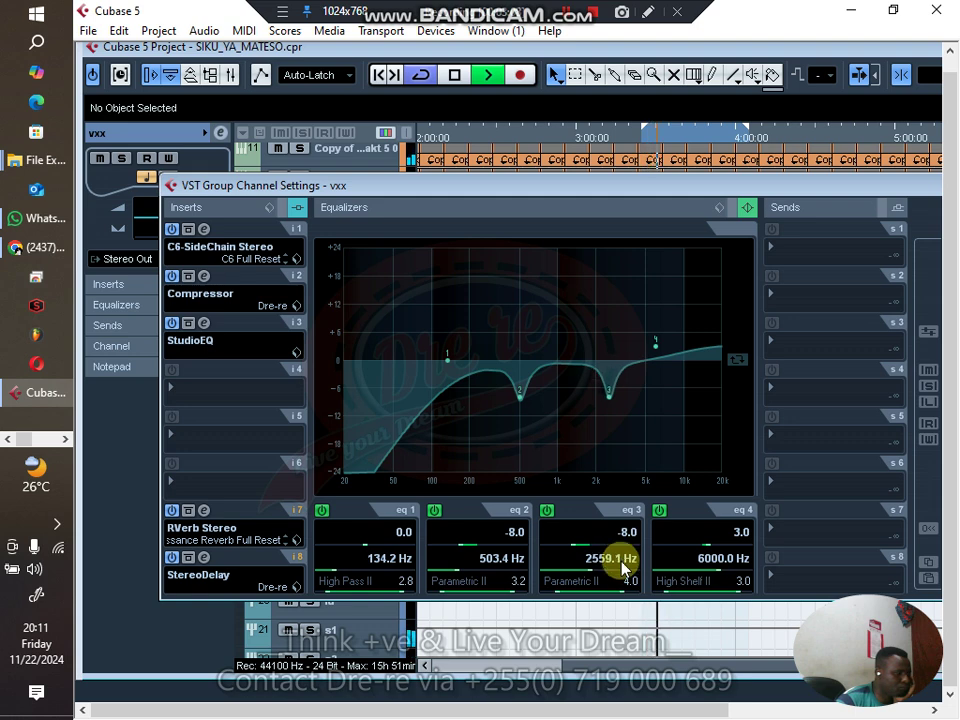
scroll(633, 583, "down", 3)
scroll(633, 583, "up", 1)
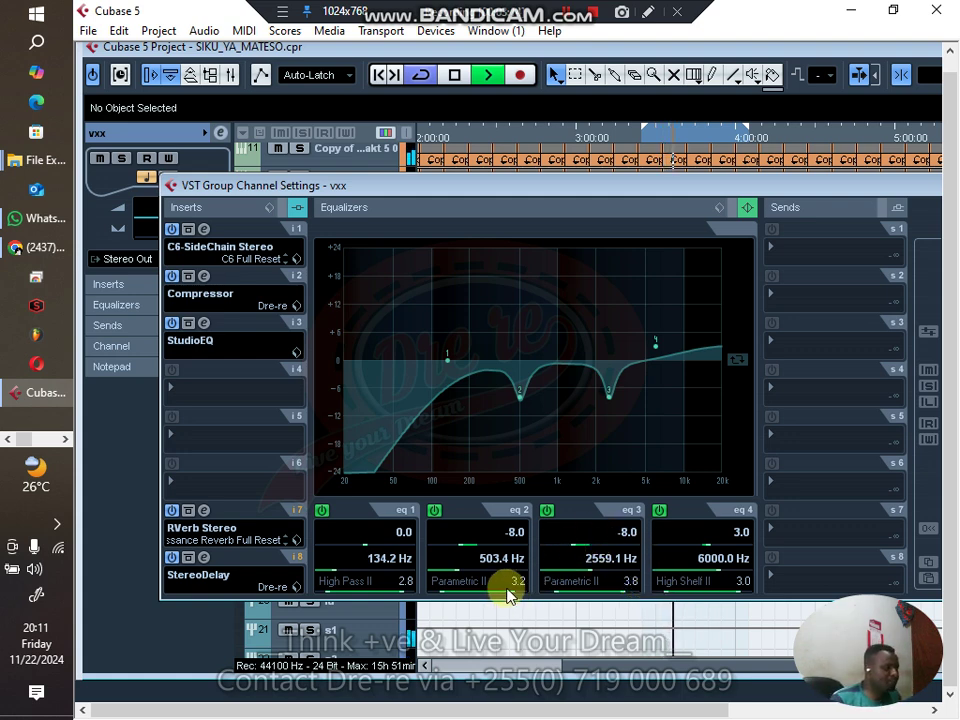
Sweep channel EQ band 2 to 670 Hz, cut it to -9 dB, and ease it to -8.5 dB with a Q of 3.2
left_click_drag(510, 597, 510, 540)
type("-9")
key("Return")
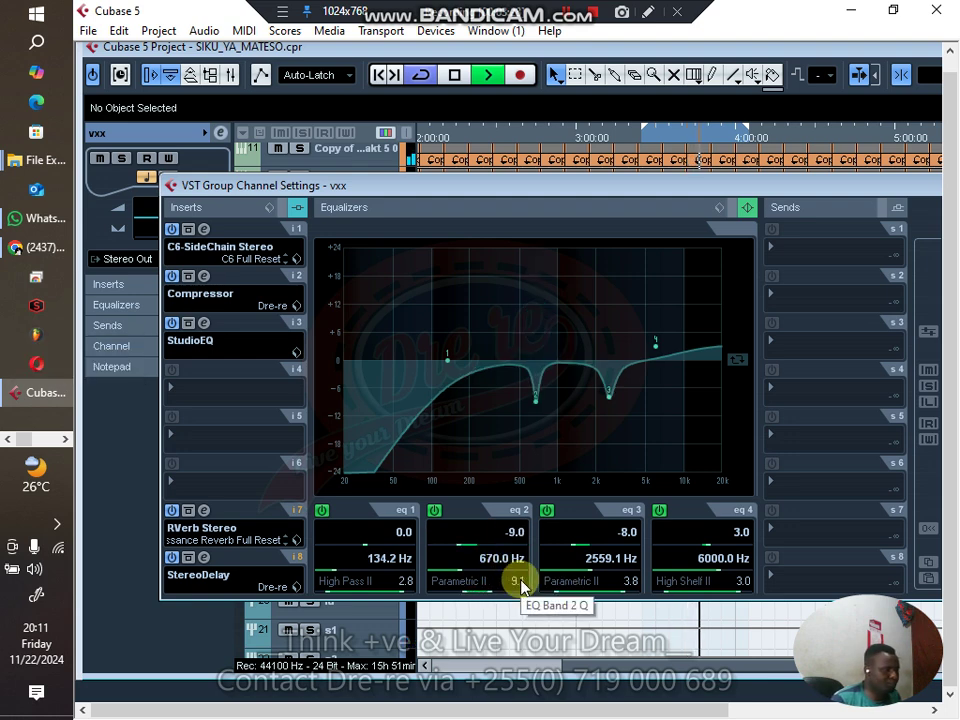
left_click_drag(520, 584, 520, 584)
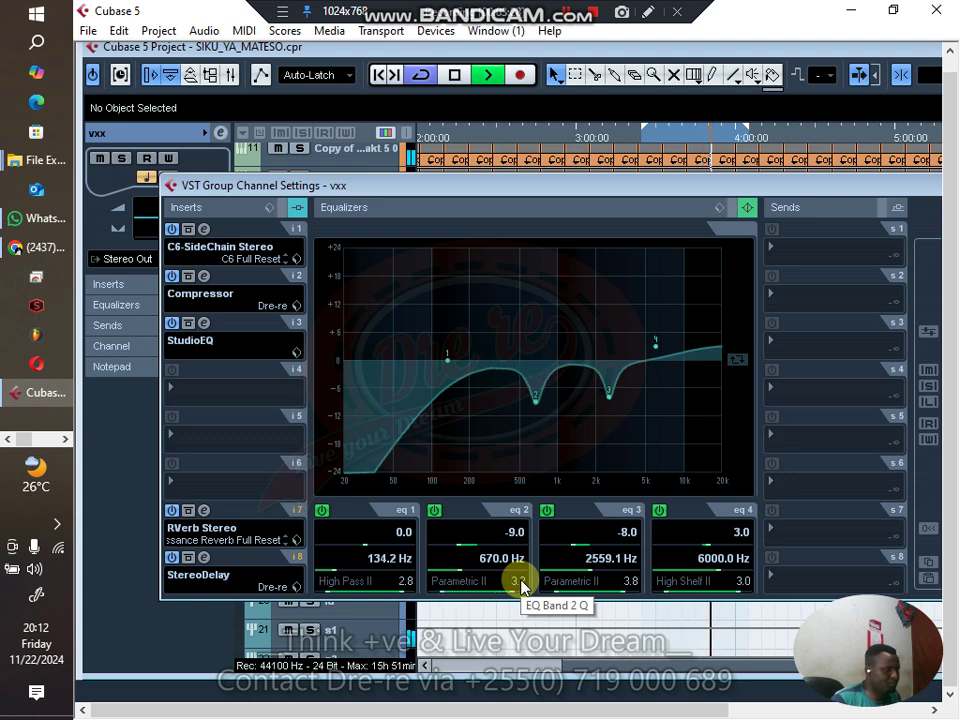
scroll(520, 543, "up", 1)
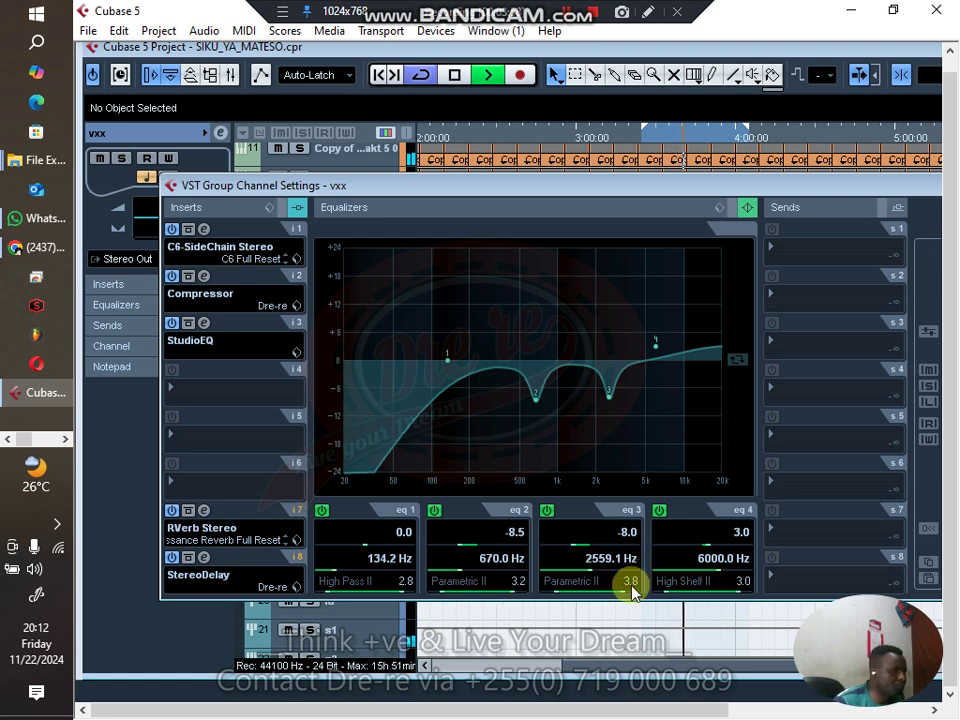
Widen channel EQ band 3's Q to 3.0, raise its gain to -7.6 dB and restart the loop playback
scroll(632, 592, "down", 8)
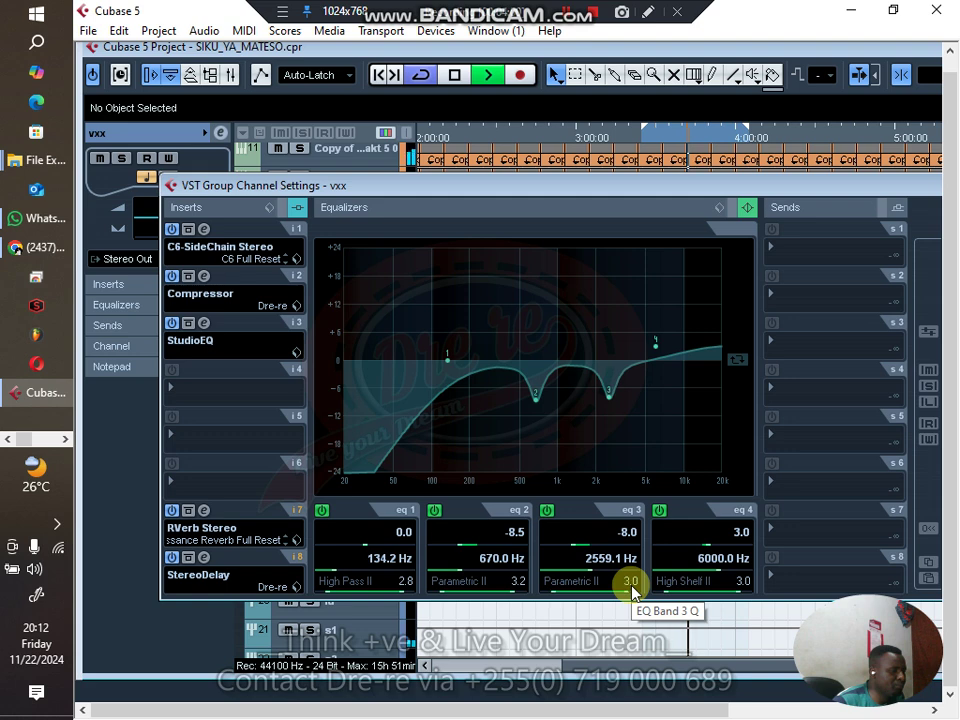
scroll(632, 530, "up", 1)
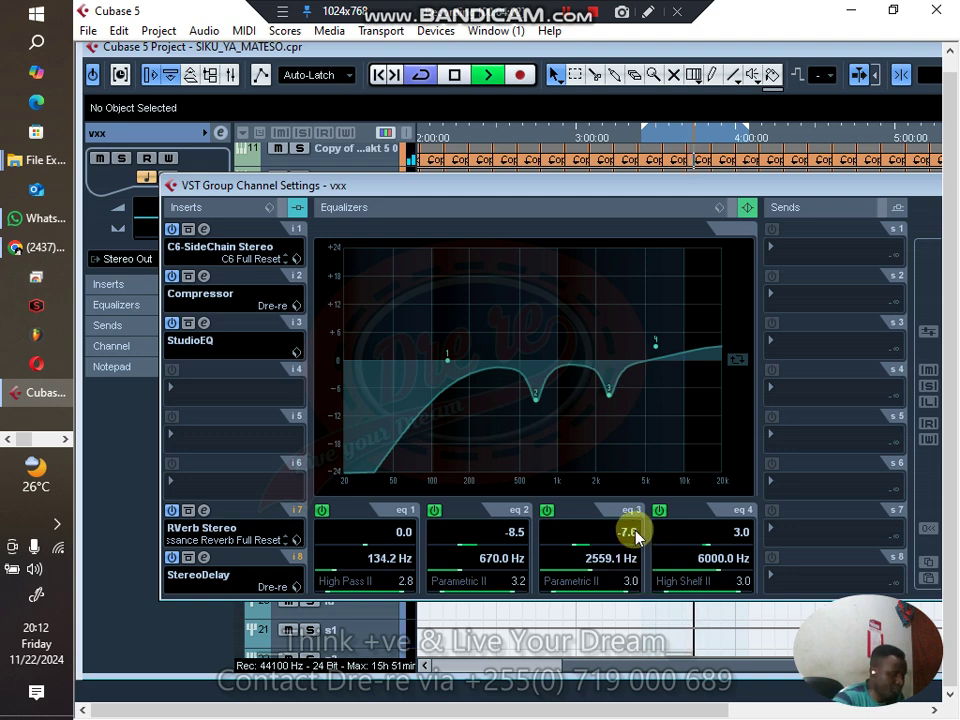
key("space")
scroll(632, 530, "down", 1)
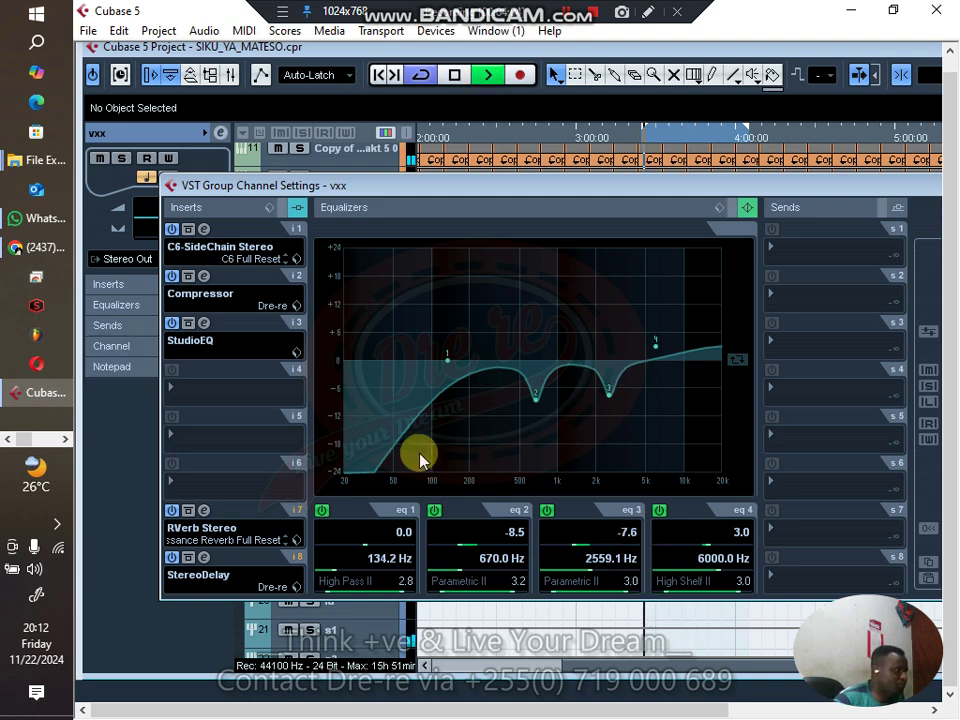
left_click(18, 247)
left_click(345, 325)
left_click(851, 18)
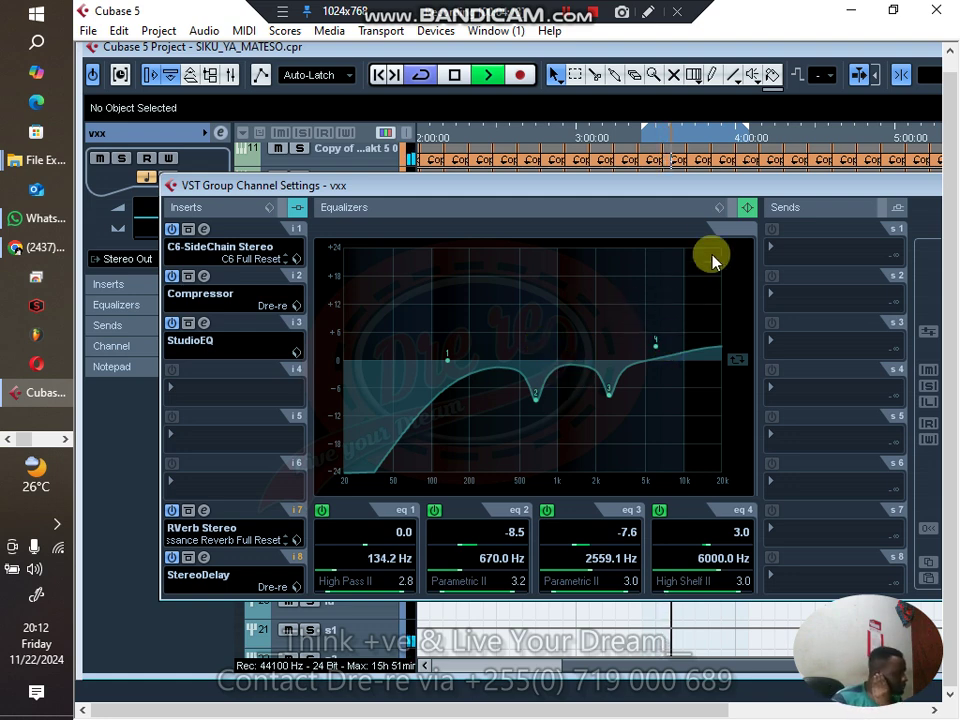
Shift the vxx group channel settings window until its full width is reachable and close it
left_click_drag(680, 188, 615, 182)
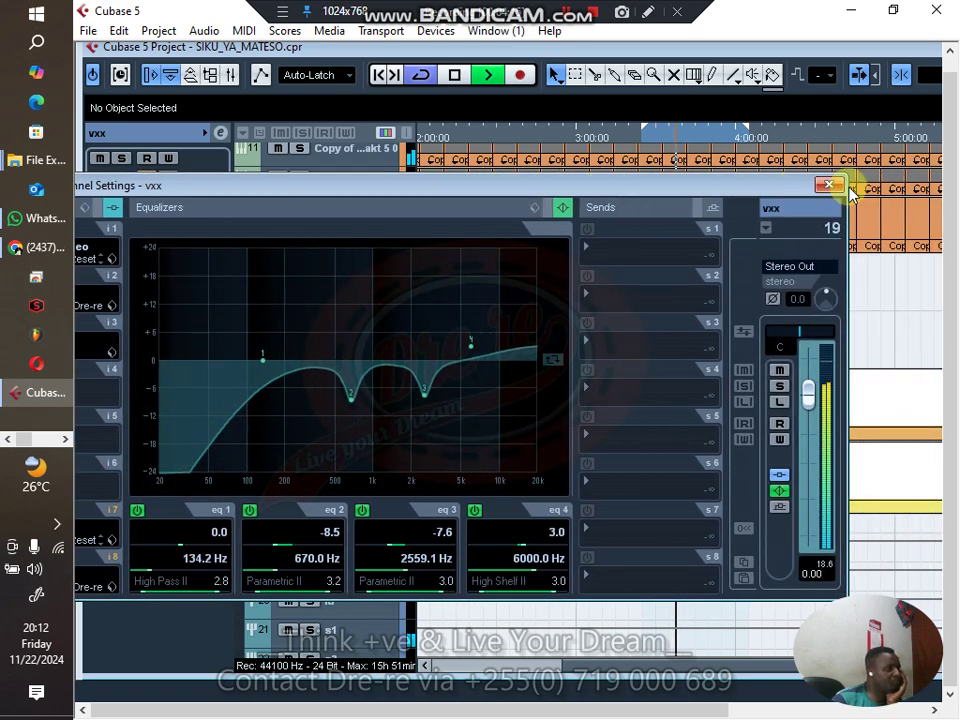
left_click(547, 402)
Lower the volume of all events on the s2, 2s2, 3s2 and 4s2 tracks to 6 dB while the loop plays
scroll(560, 420, "down", 4)
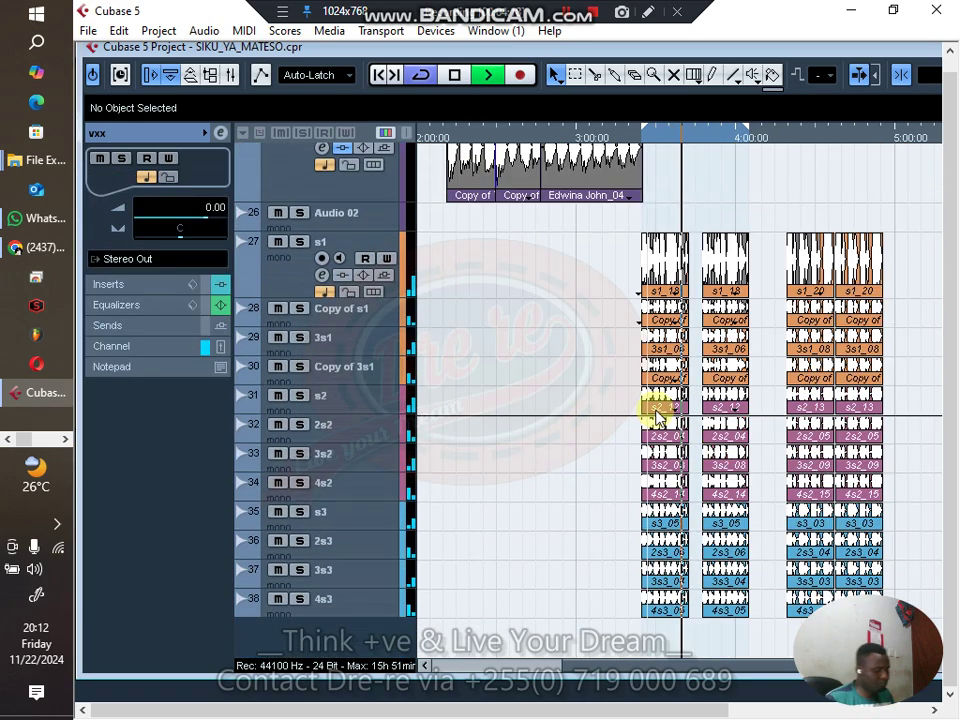
key("g")
key("g")
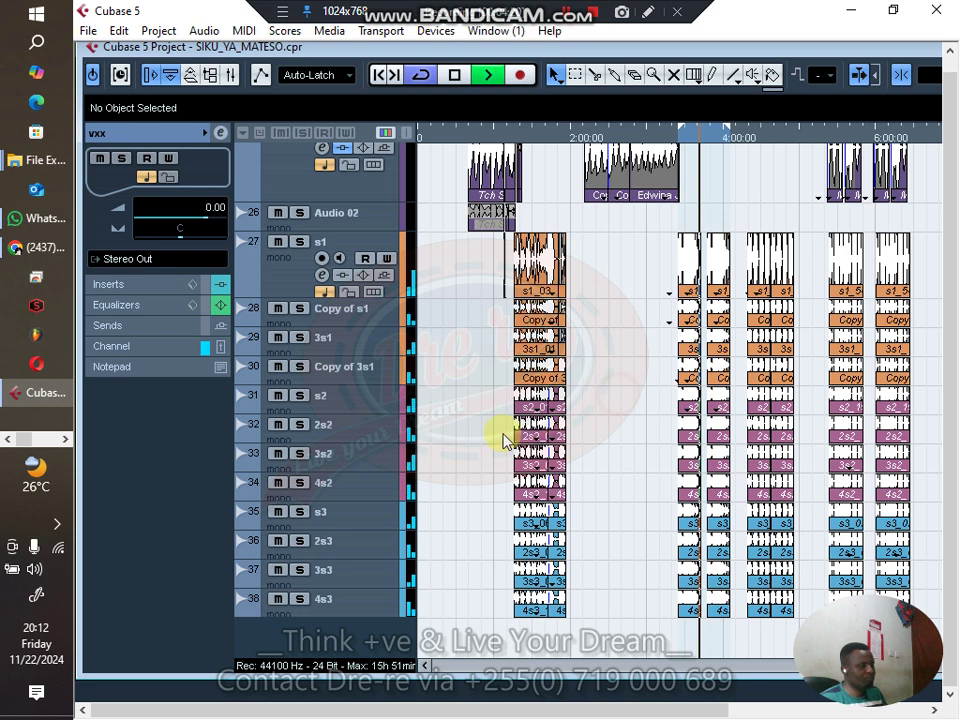
key("g")
left_click_drag(489, 408, 950, 482)
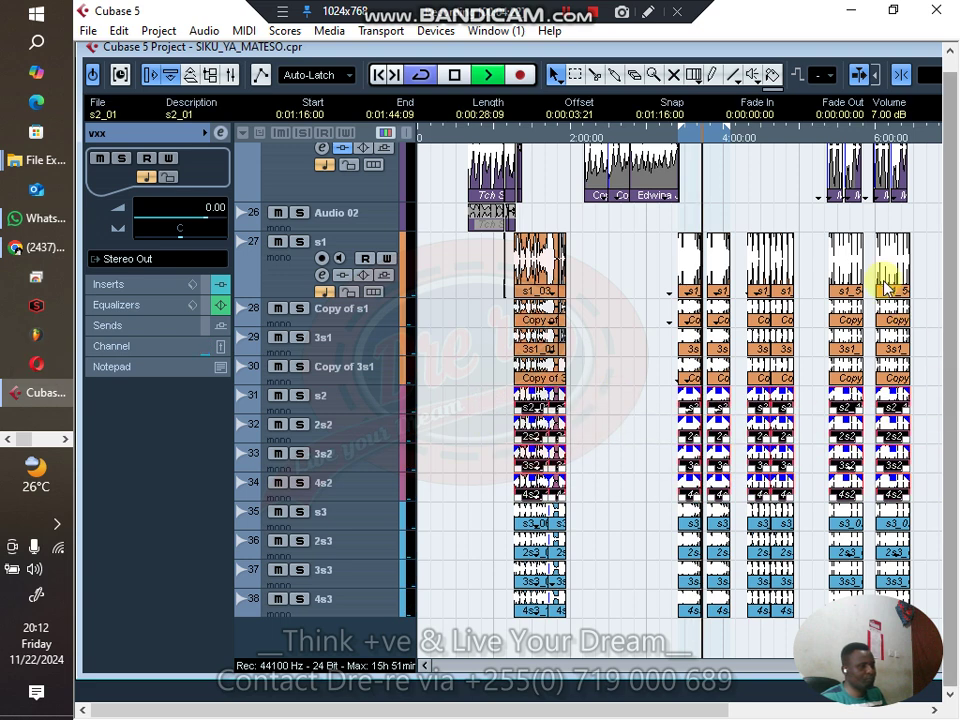
key("space")
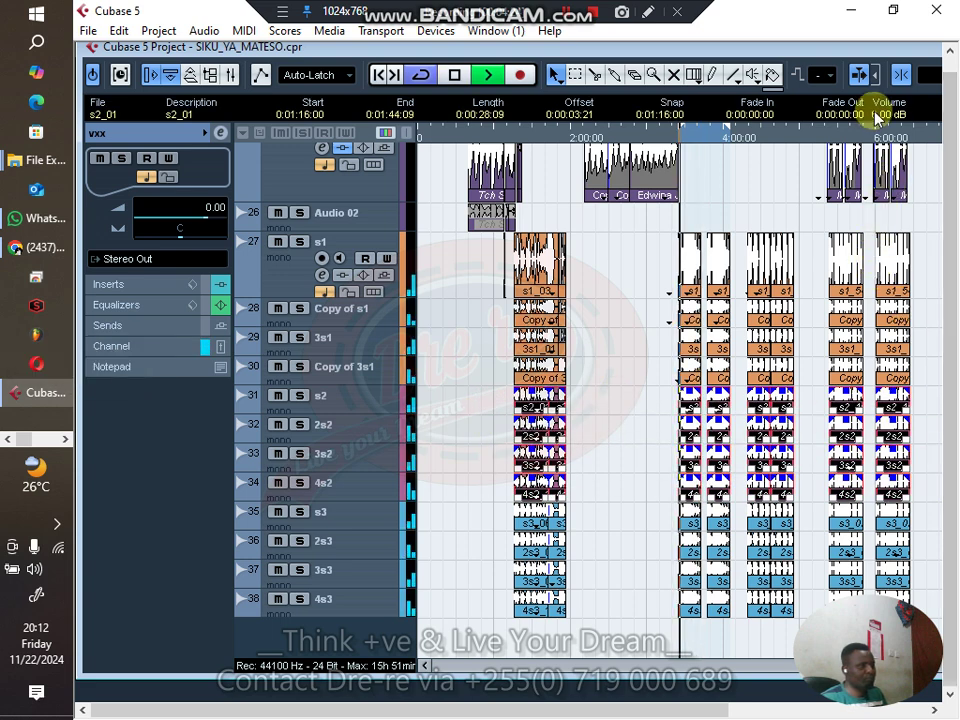
left_click(603, 342)
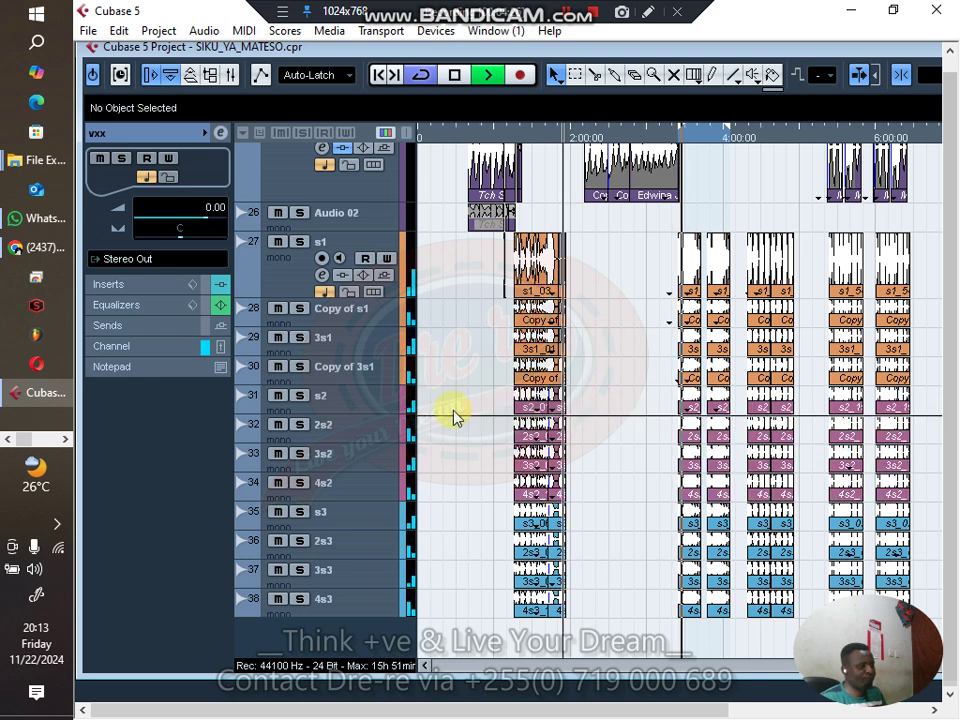
Briefly solo the s2 track and set the volume of all s3, 2s3, 3s3 and 4s3 events to 12 dB
left_click(302, 396)
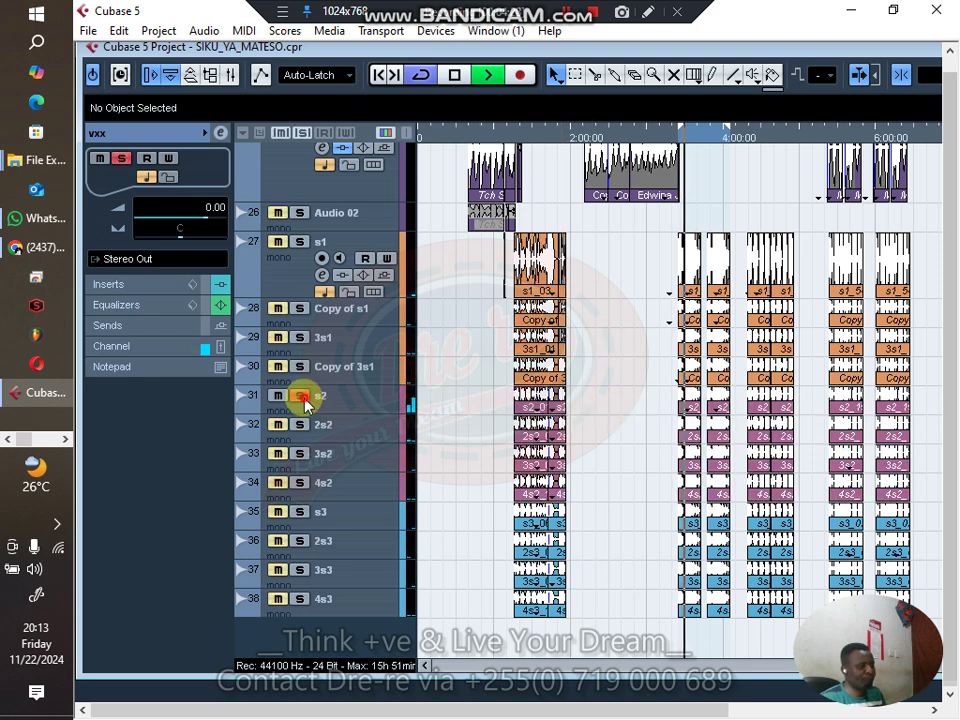
left_click(302, 396)
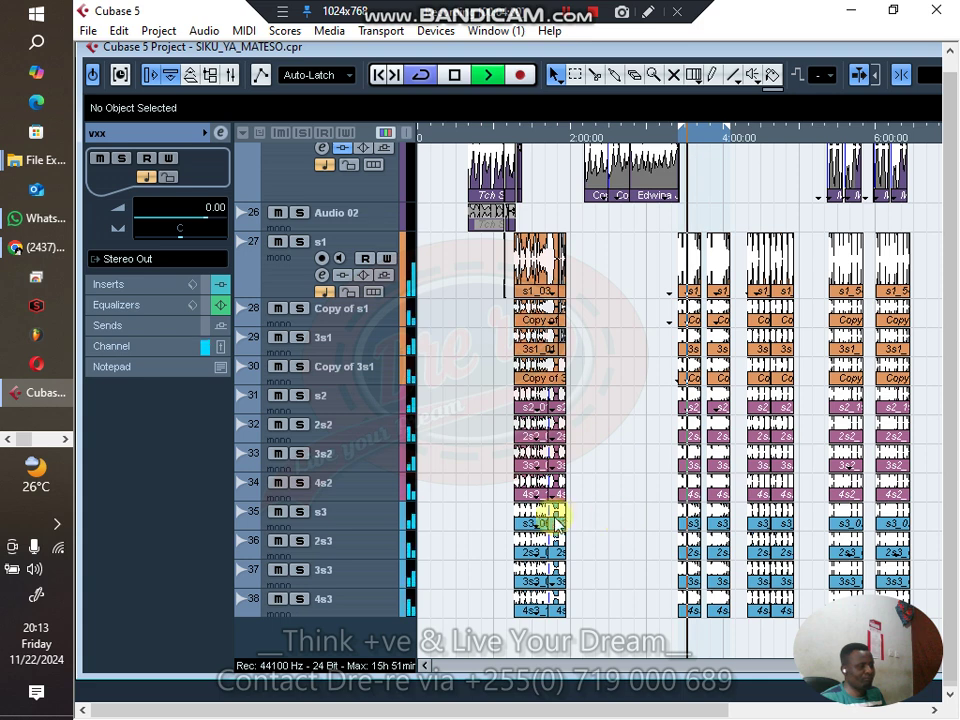
left_click_drag(506, 516, 920, 615)
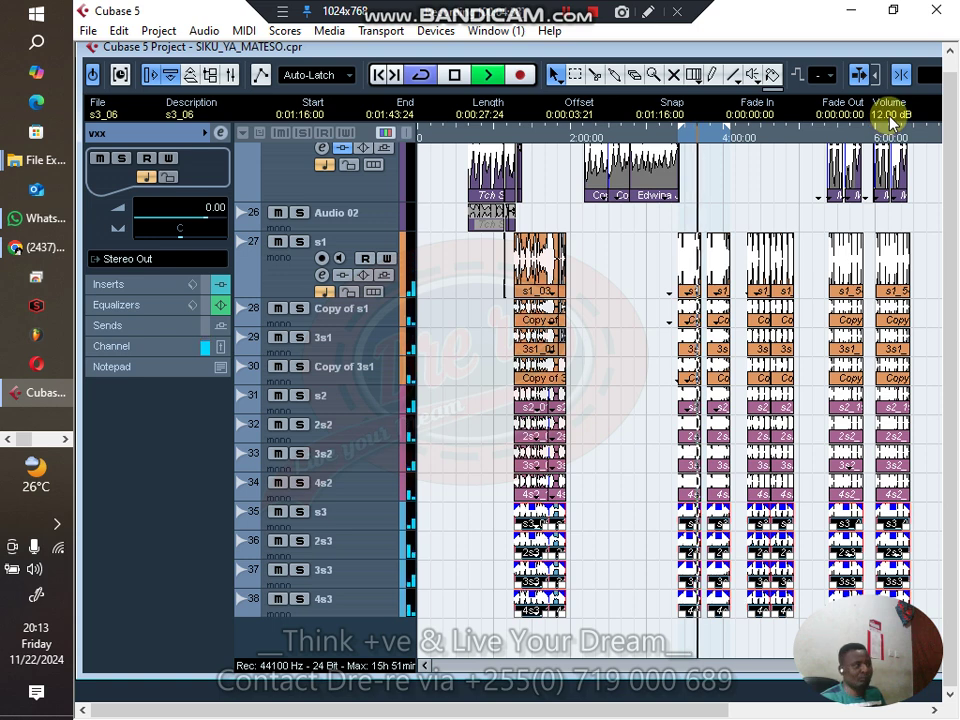
left_click(619, 303)
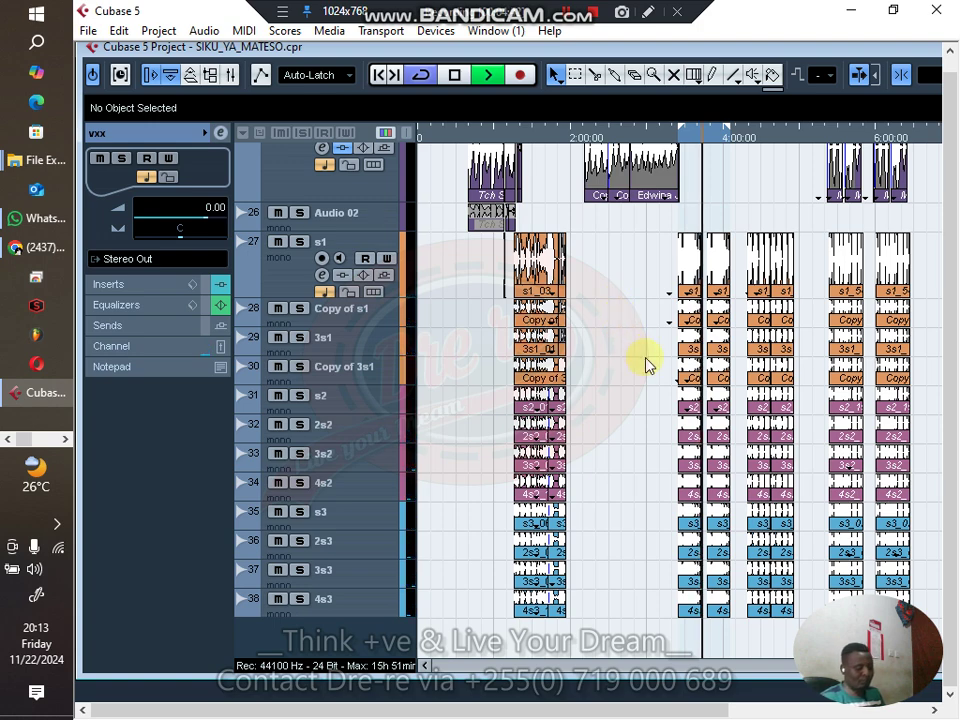
key("h")
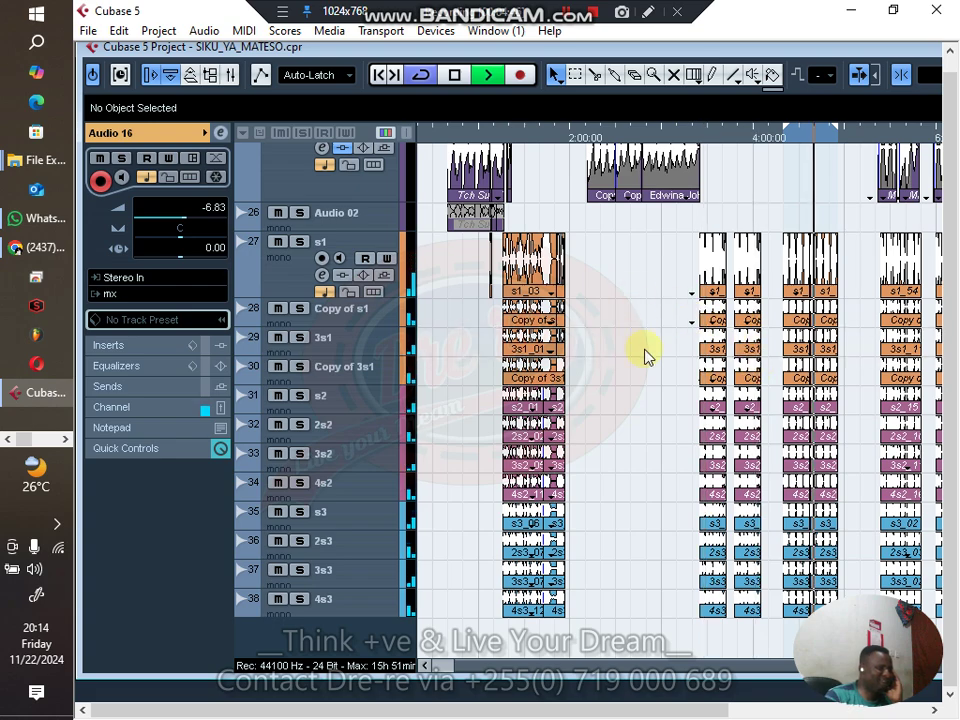
scroll(640, 352, "up", 8)
scroll(640, 352, "down", 7)
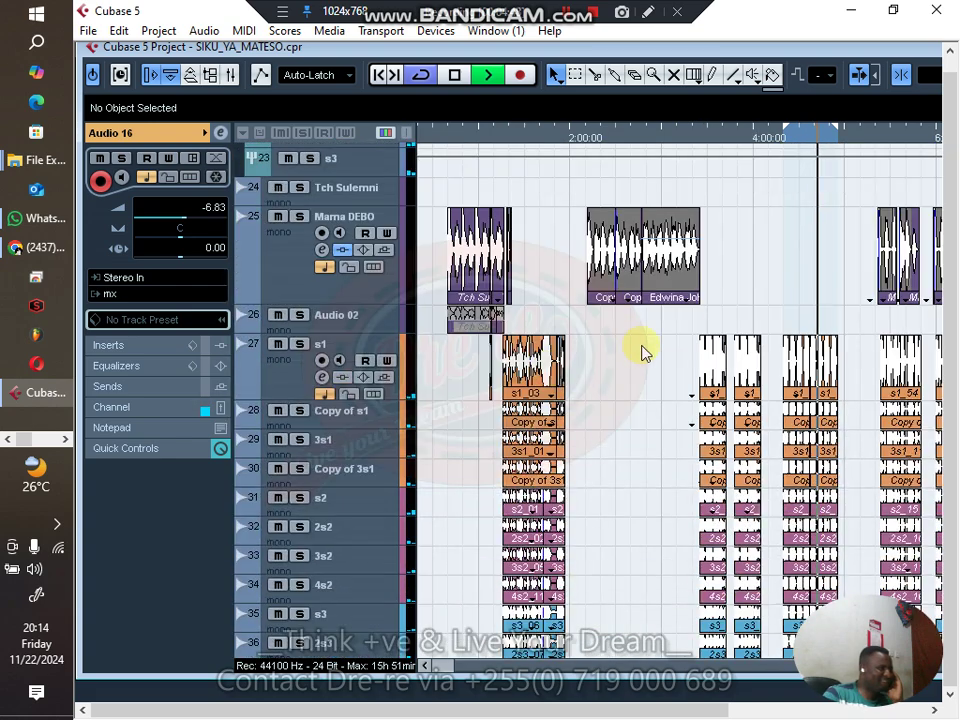
scroll(660, 353, "down", 3)
scroll(700, 354, "up", 3)
scroll(730, 360, "down", 3)
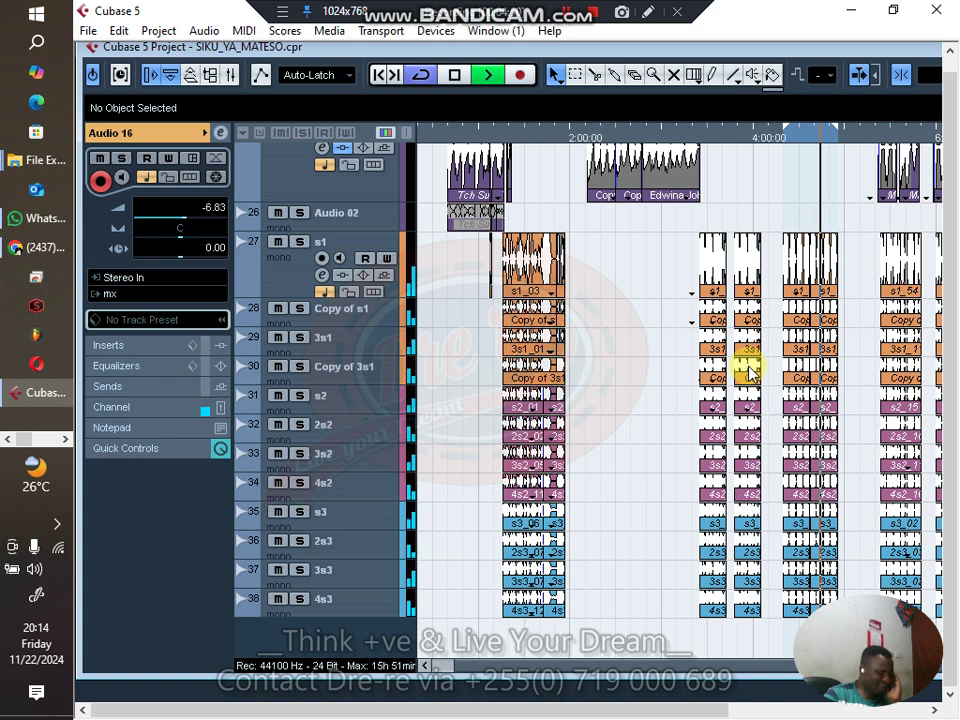
Set the volume of all s1, Copy of s1, 3s1 and Copy of 3s1 events to 7 dB, going by the first event
key("g")
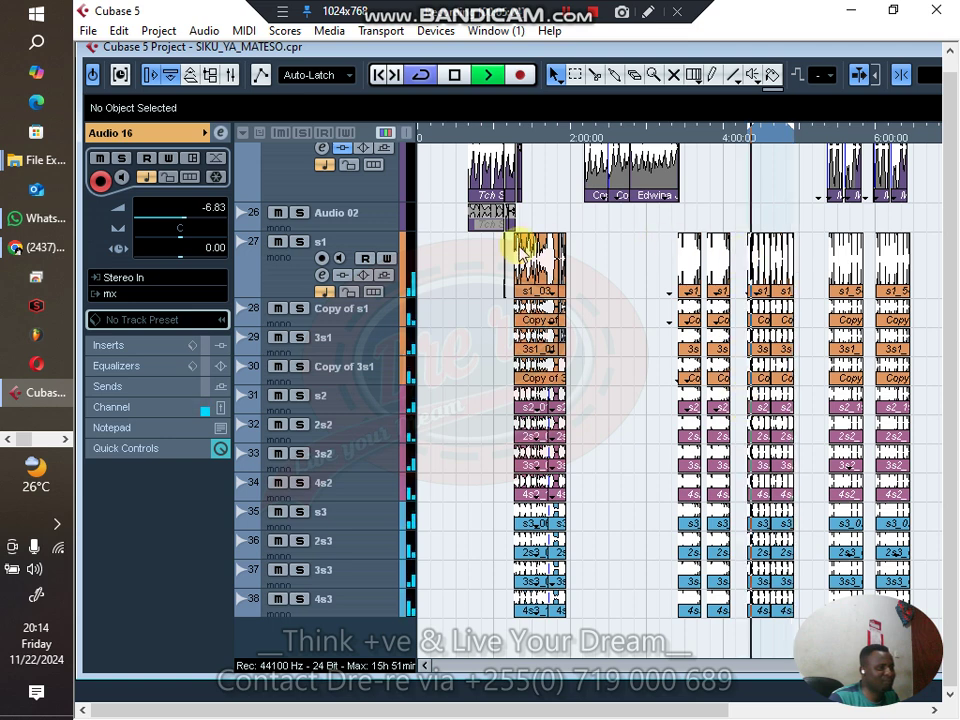
left_click_drag(511, 250, 903, 377)
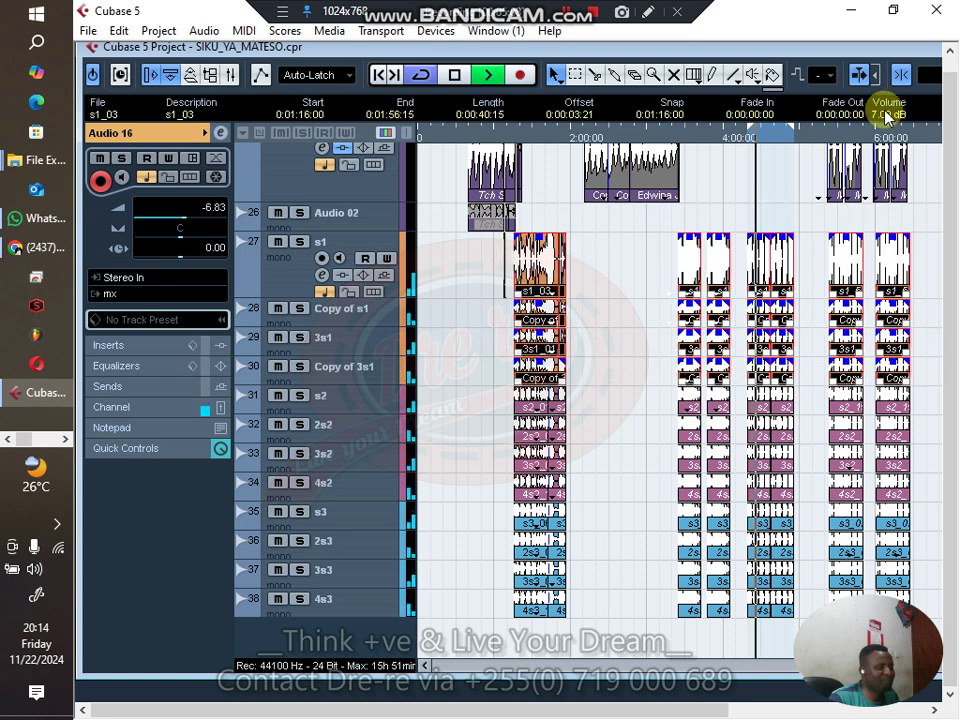
left_click(787, 187)
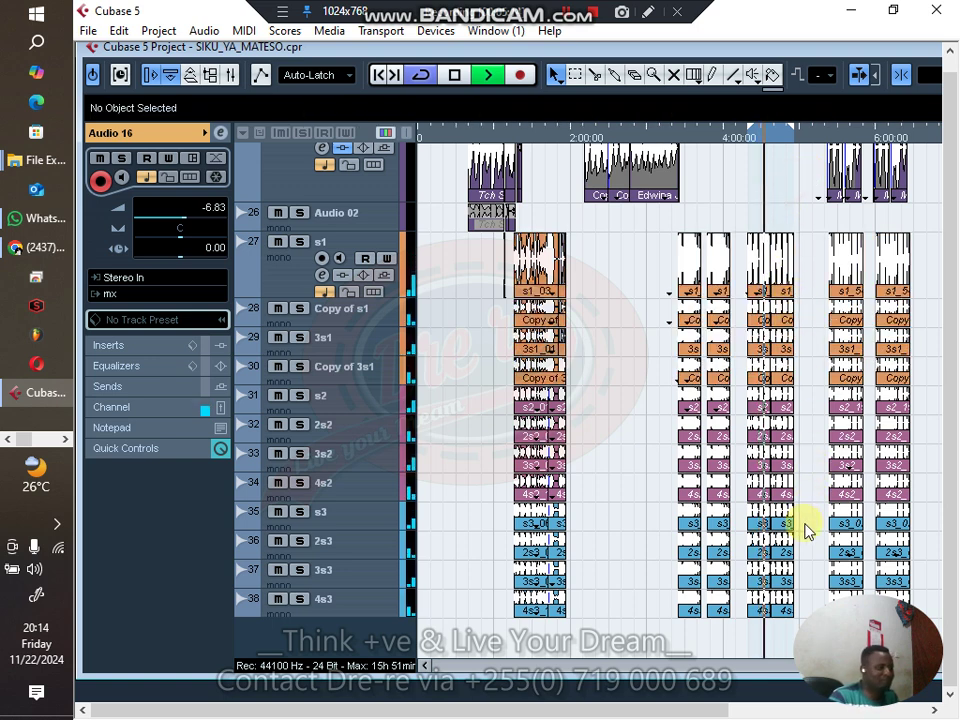
Lower the volume of all s1, Copy of s1, 3s1 and Copy of 3s1 events together, bringing the first event to 6 dB
key("g")
key("h")
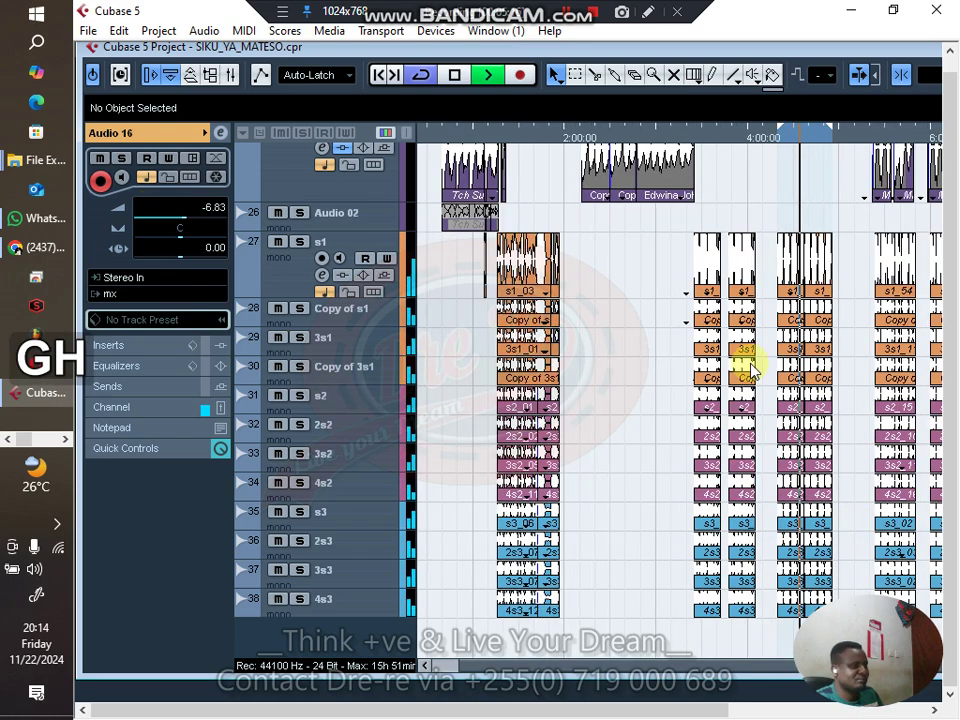
key("g")
key("g")
key("g")
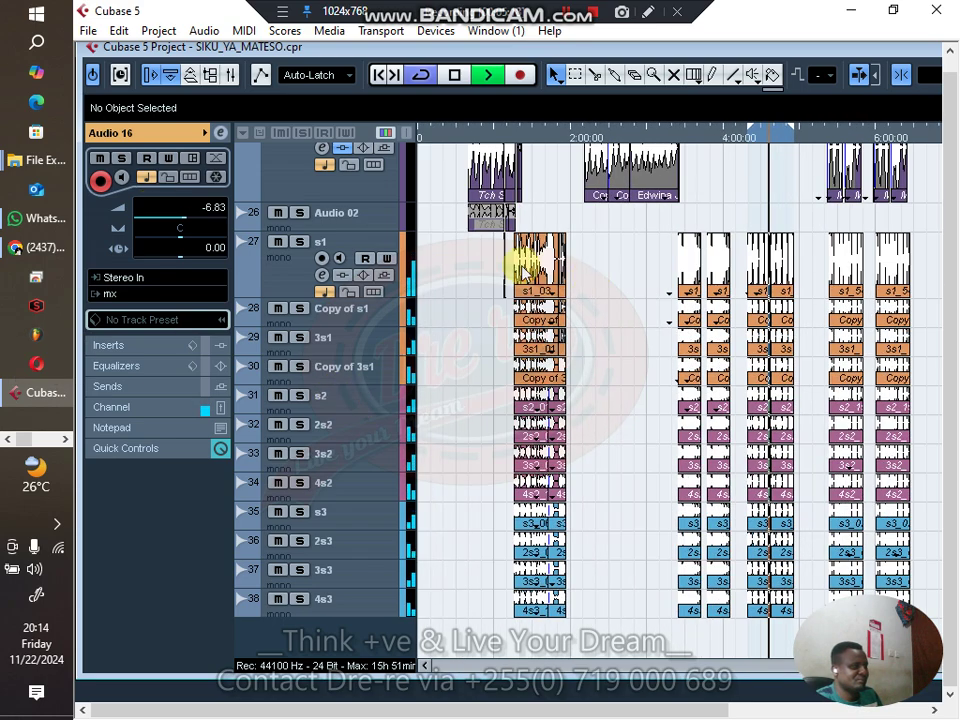
left_click_drag(517, 262, 814, 375)
key("ctrl+z")
left_click_drag(512, 258, 902, 368)
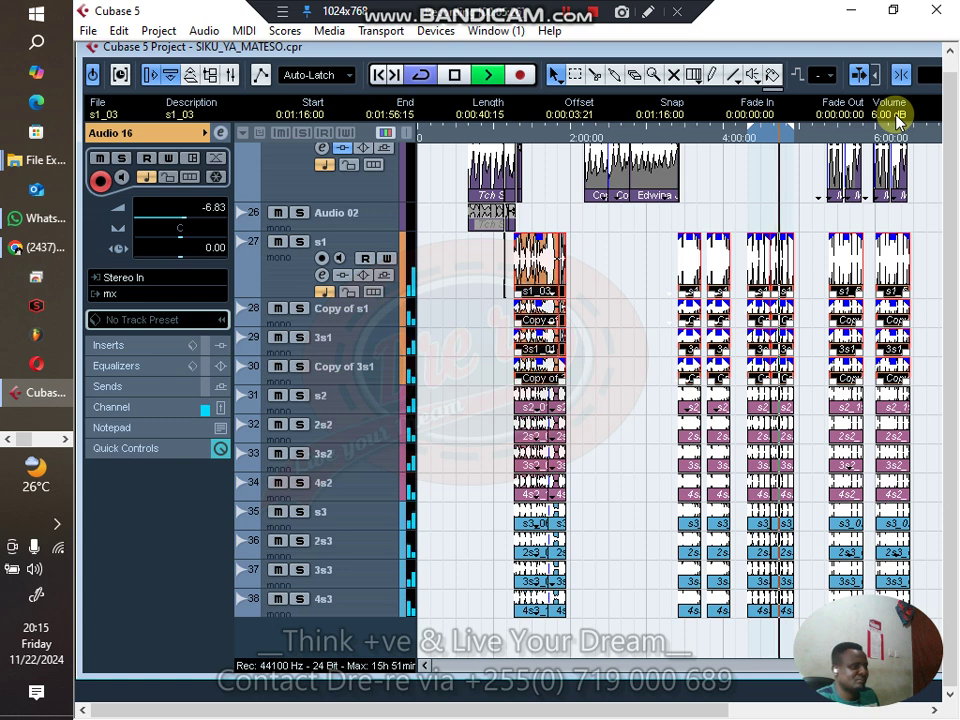
scroll(897, 115, "up", 1)
left_click(808, 295)
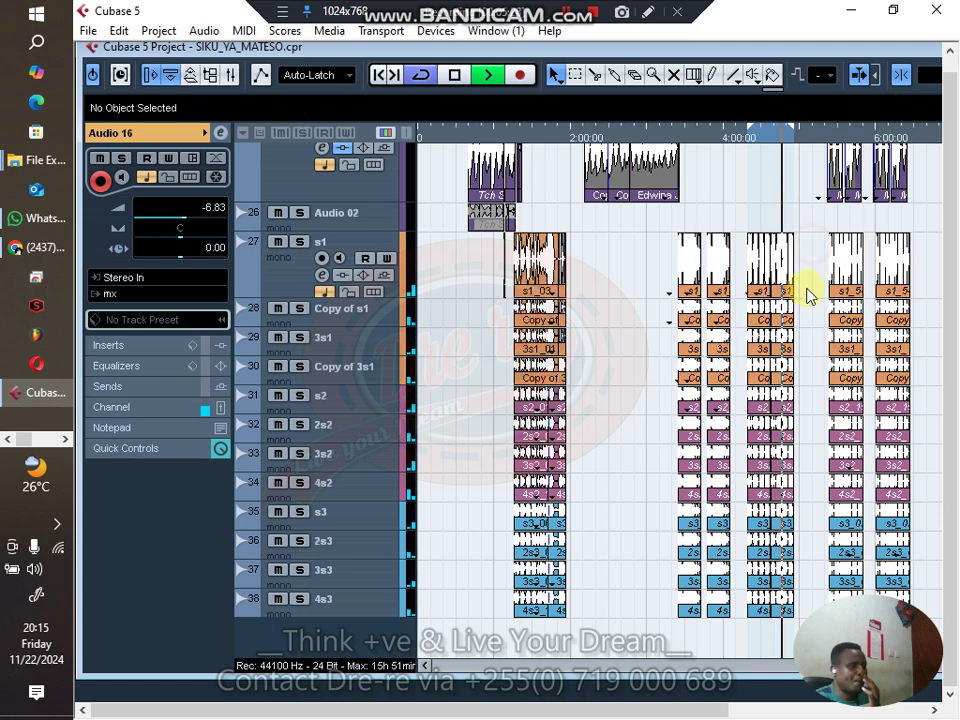
Loop the playback over the last two blocks of s1, s2 and s3 vocal events, and clear the selection
left_click_drag(816, 255, 935, 592)
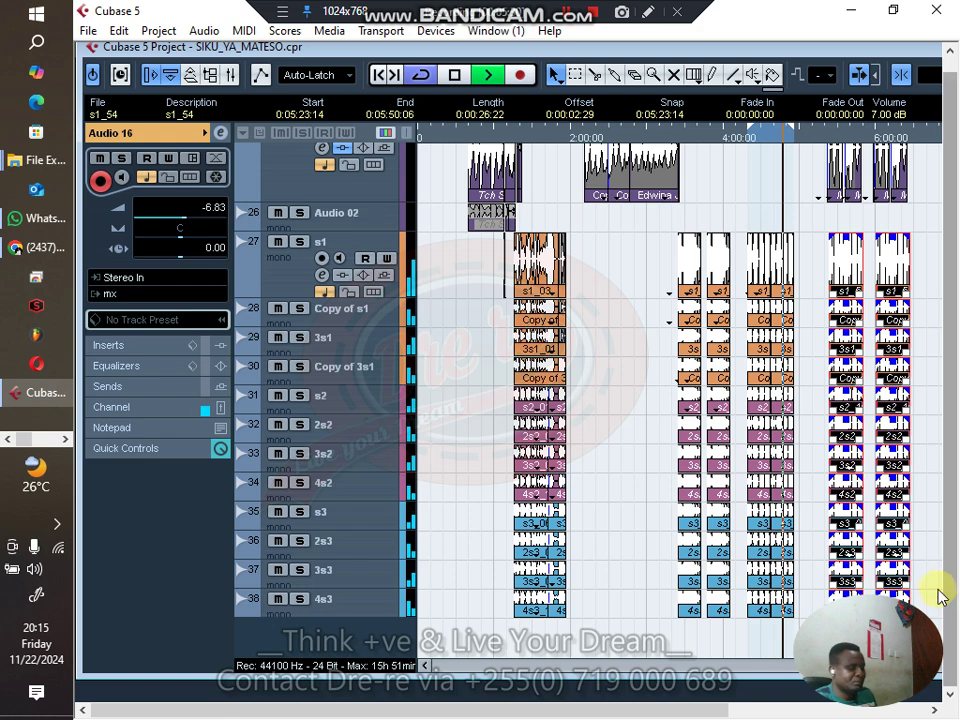
scroll(718, 328, "up", 3)
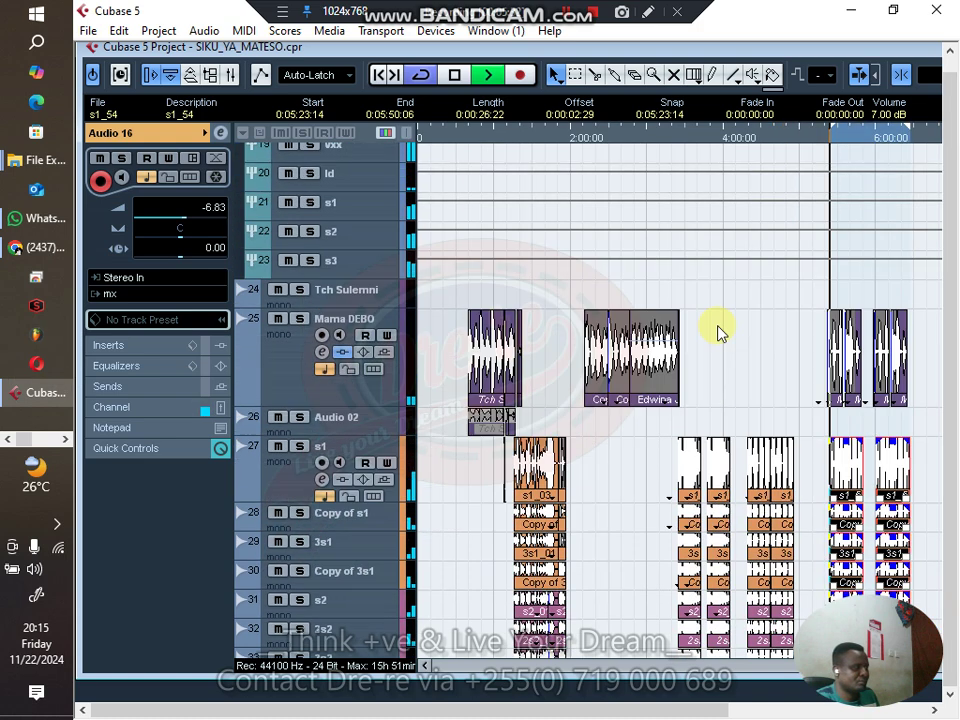
key("h")
key("h")
key("h")
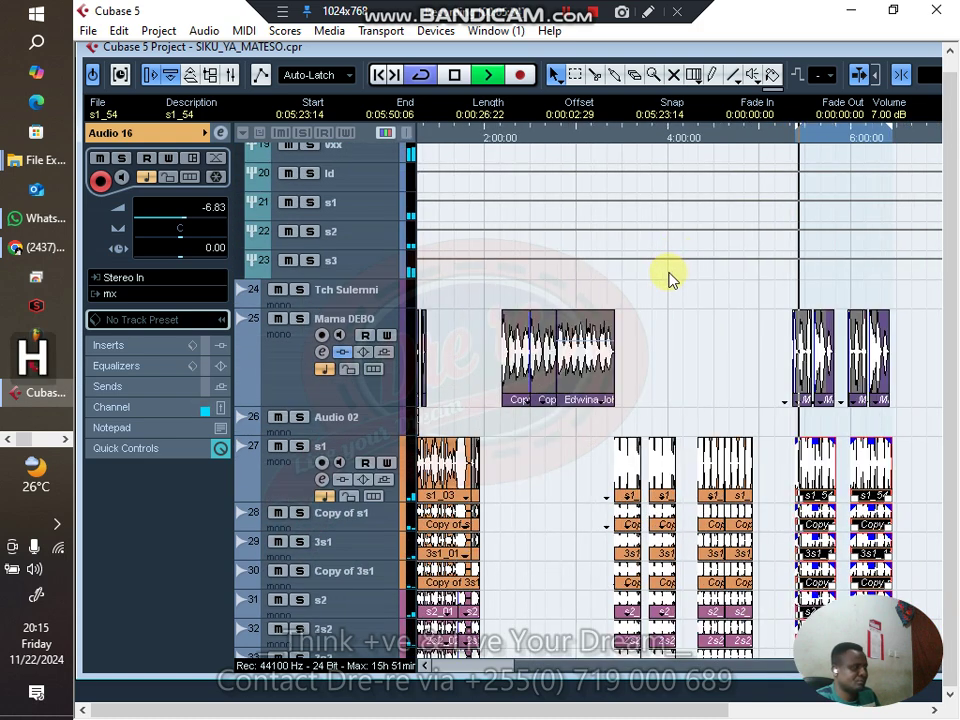
scroll(745, 315, "down", 3)
key("g")
key("g")
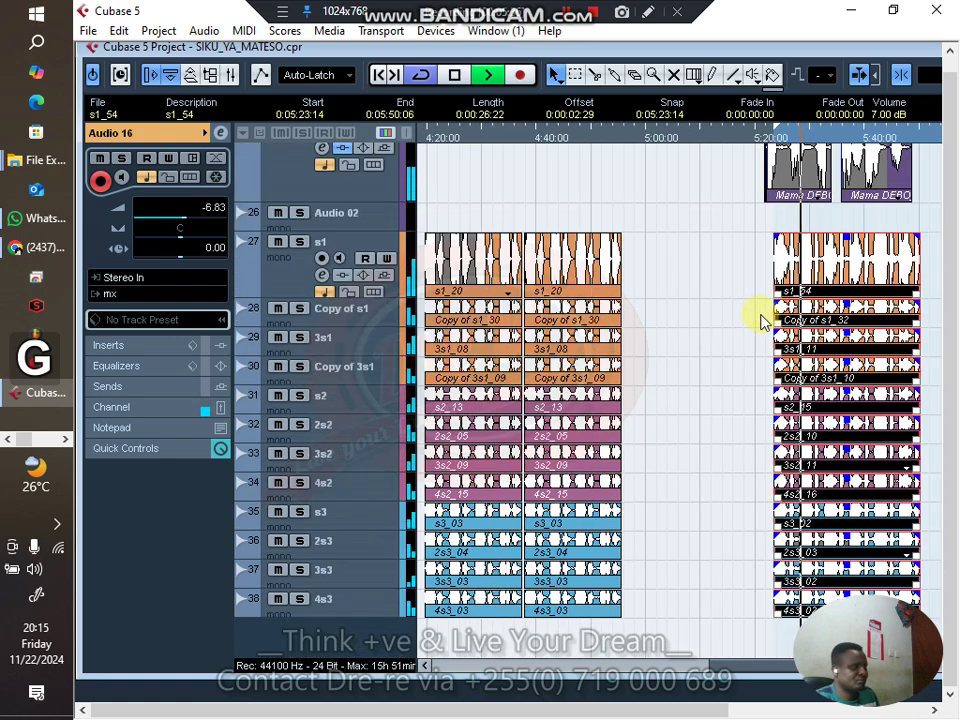
scroll(818, 320, "up", 5)
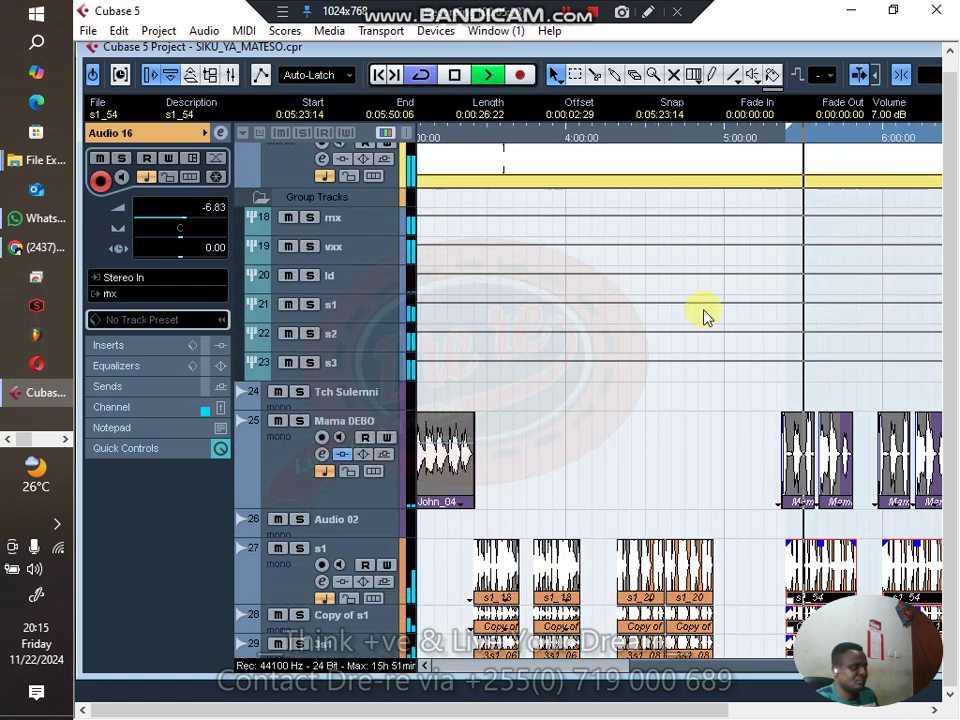
left_click(606, 279)
Examine the vocal events of the last two blocks up close and in the full arrangement while the loop plays
scroll(818, 313, "down", 5)
key("h")
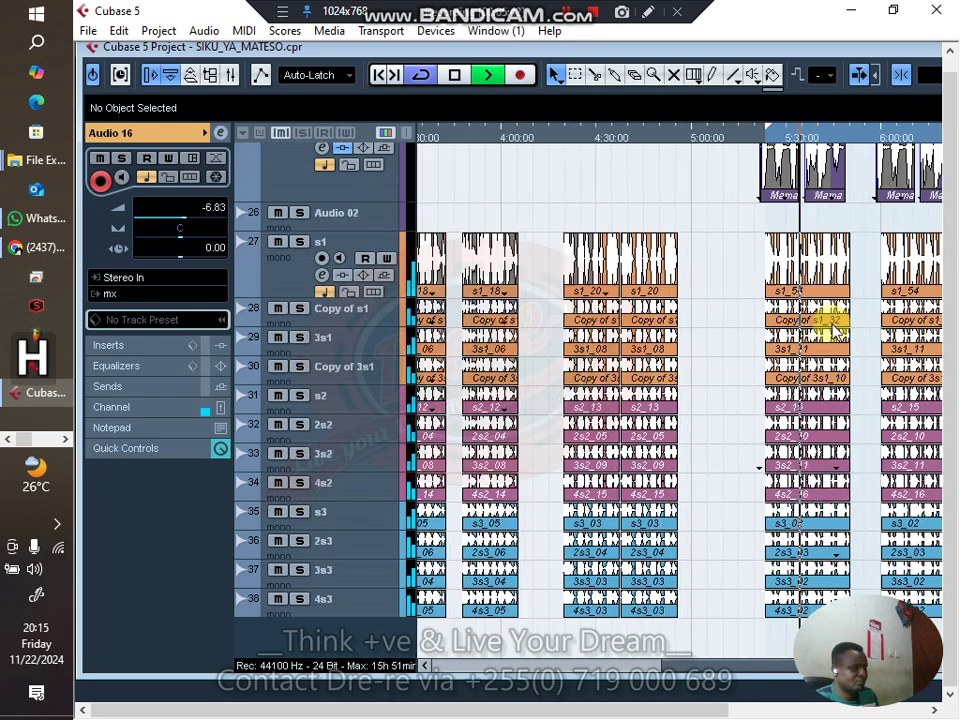
key("h")
key("h")
key("g")
key("g")
key("g")
key("g")
key("g")
key("g")
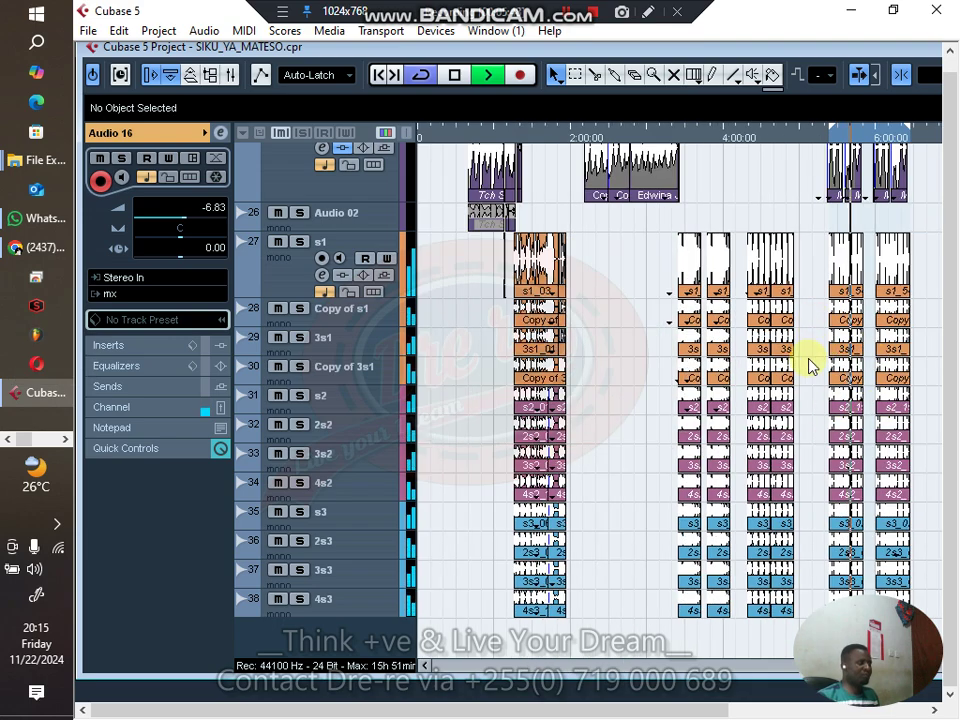
key("h")
key("h")
key("h")
key("h")
key("h")
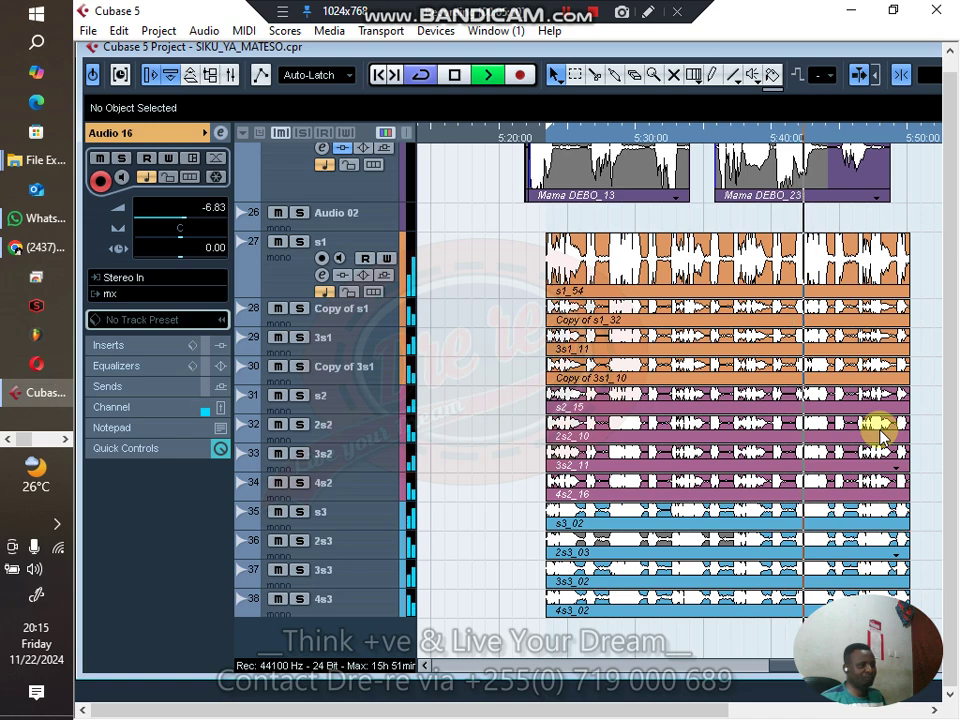
key("g")
key("g")
key("g")
key("g")
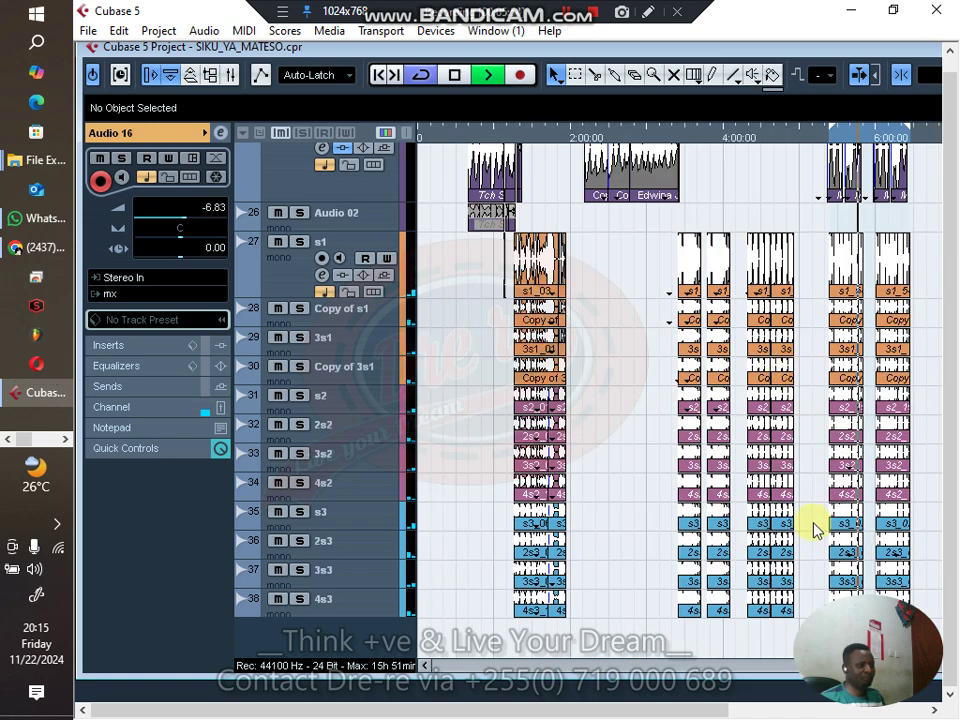
Check the s3 events near 4:20 and set the s3, 2s3, 3s3 and 4s3 events in the last two blocks to 13 dB
left_click_drag(816, 523, 905, 590)
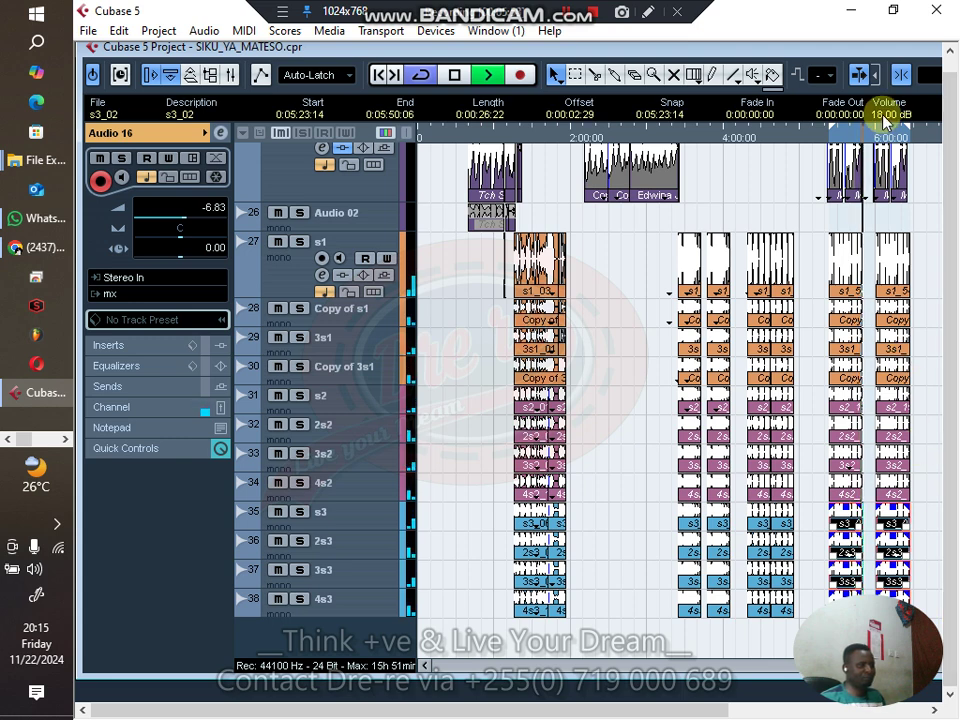
left_click_drag(804, 527, 766, 598)
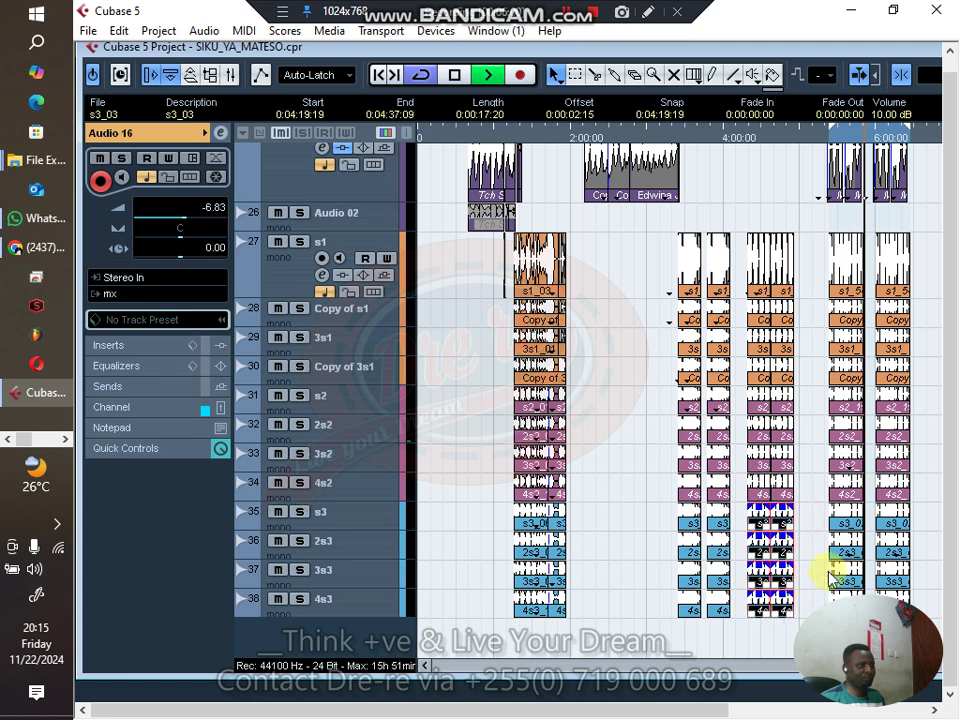
left_click_drag(812, 508, 896, 583)
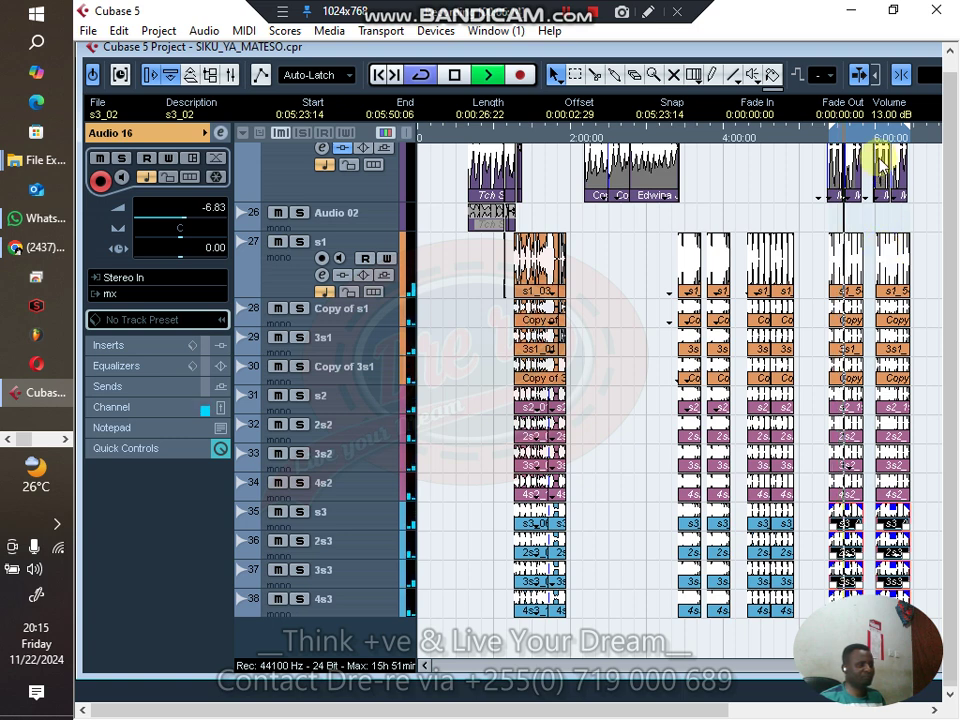
scroll(887, 117, "up", 1)
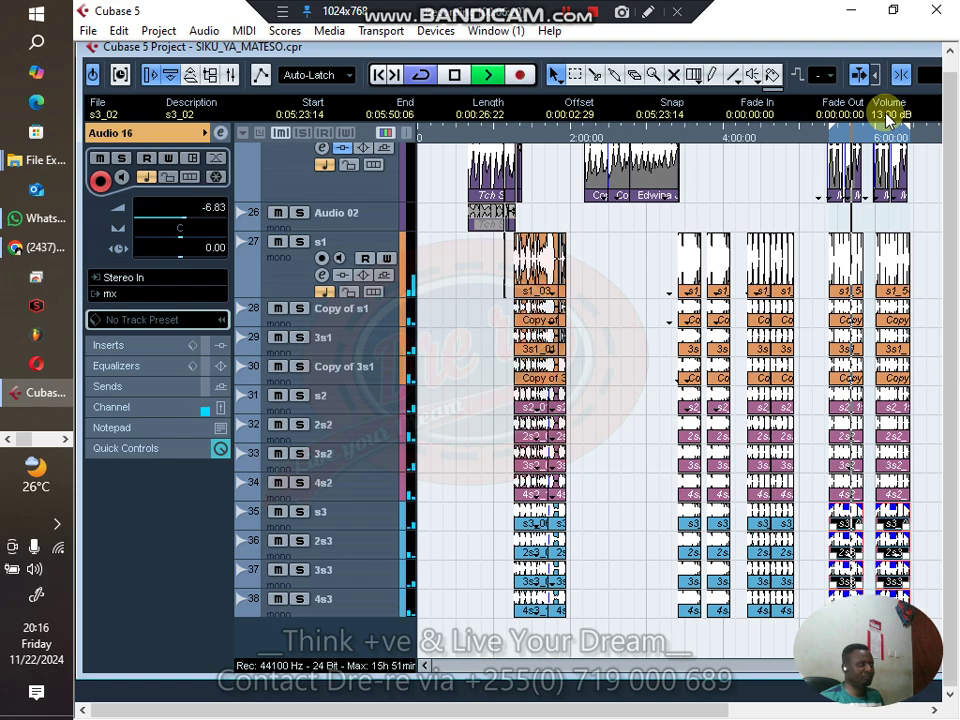
left_click(801, 343)
key("h")
key("h")
key("h")
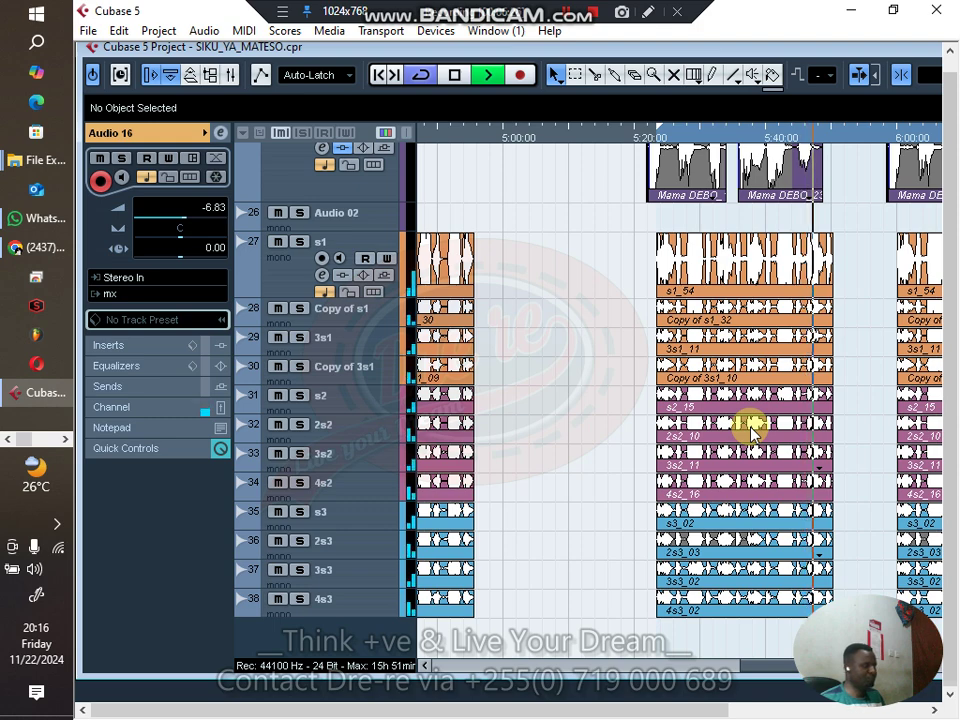
left_click(14, 247)
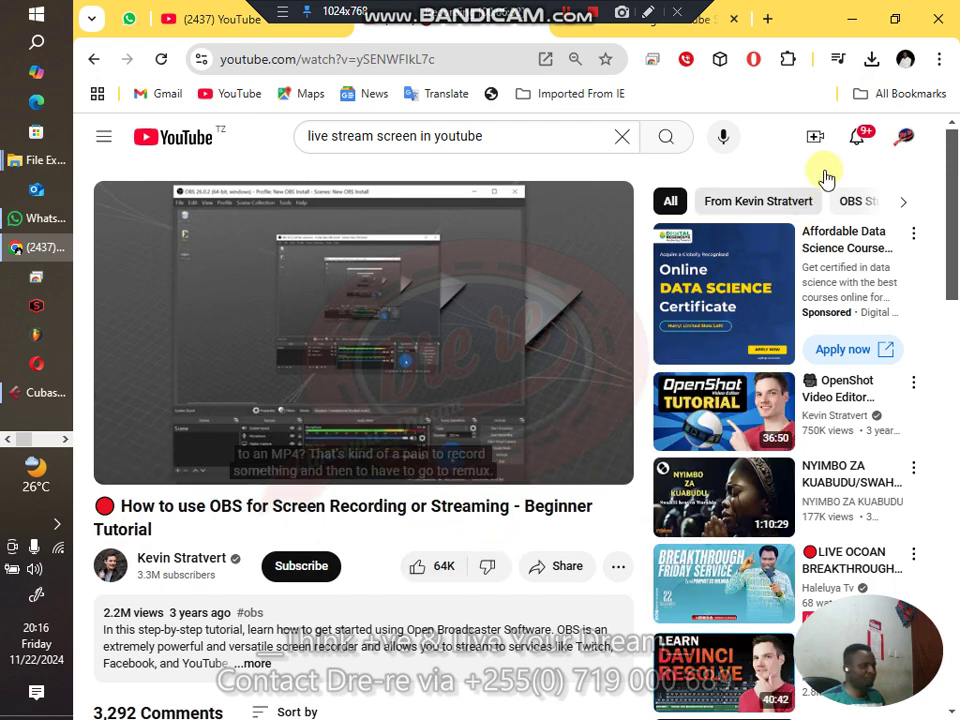
left_click(851, 19)
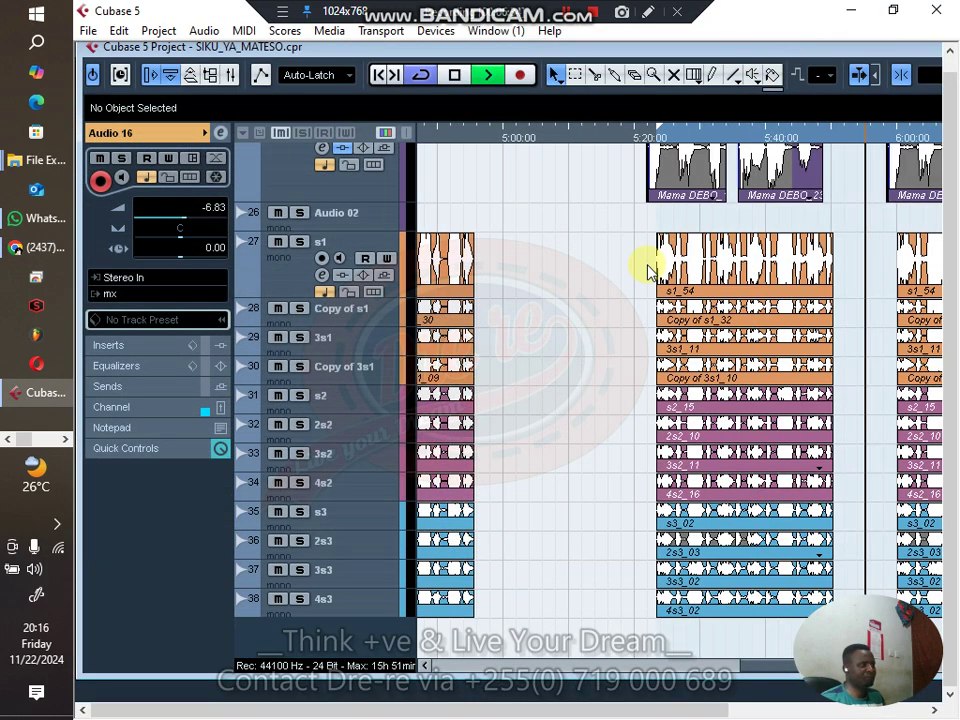